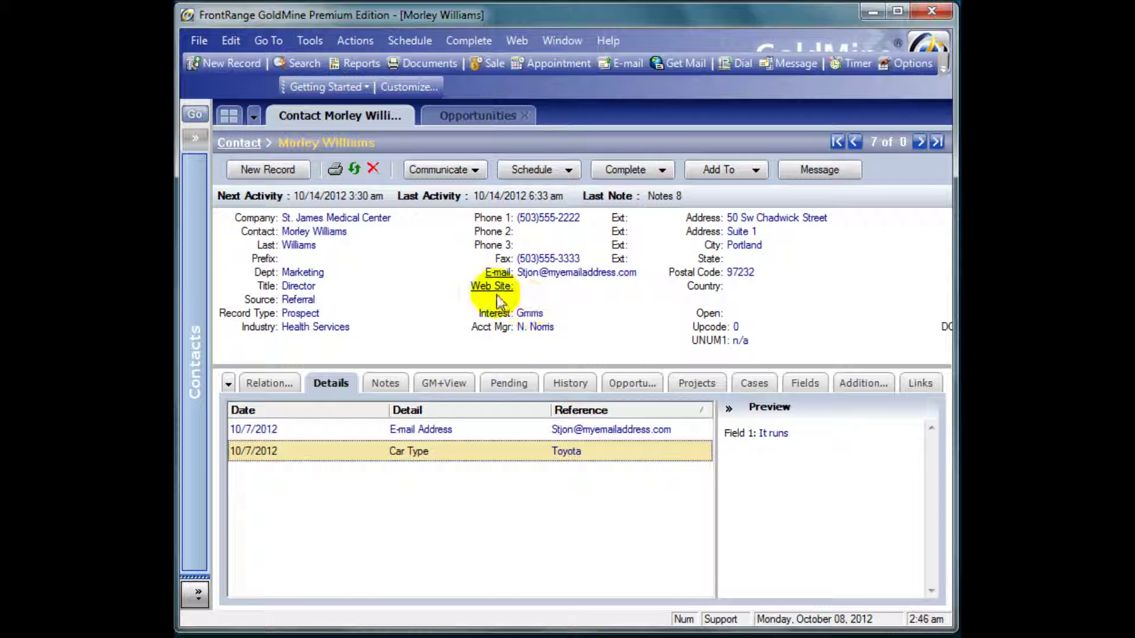
# Step: Inspect the merge codes in the current contact's e-mail address record and close it without changes
pyautogui.click(562, 429)
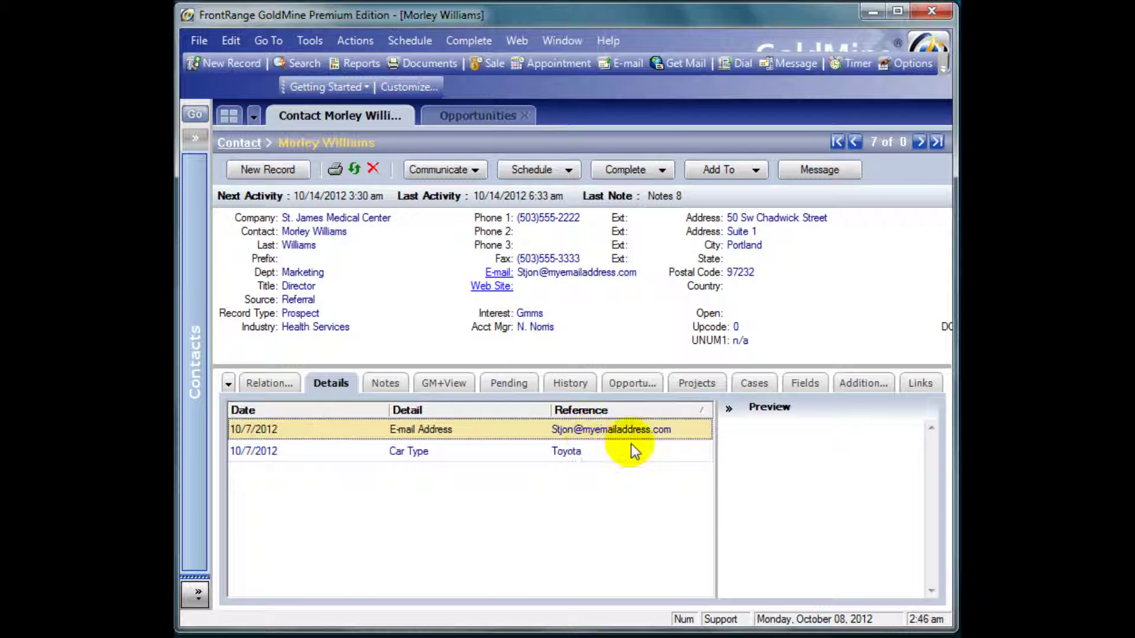
pyautogui.rightClick(618, 431)
pyautogui.click(668, 351)
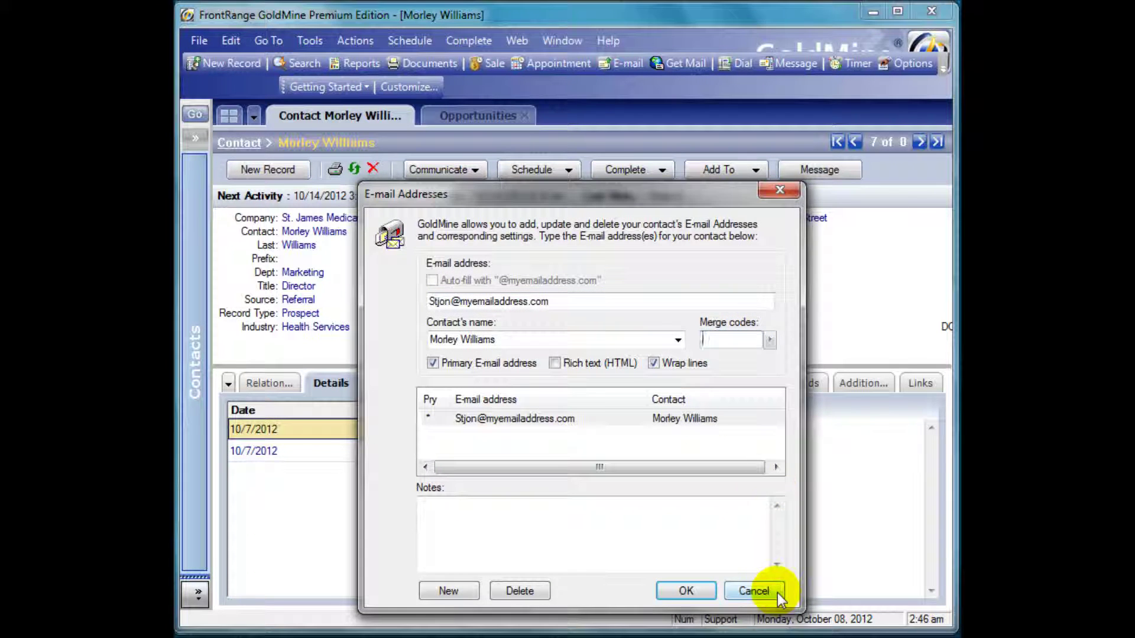
pyautogui.click(754, 591)
# Step: Go to the previous contact, inspect the merge codes in its e-mail address record and close it without changes
pyautogui.press('pageup')
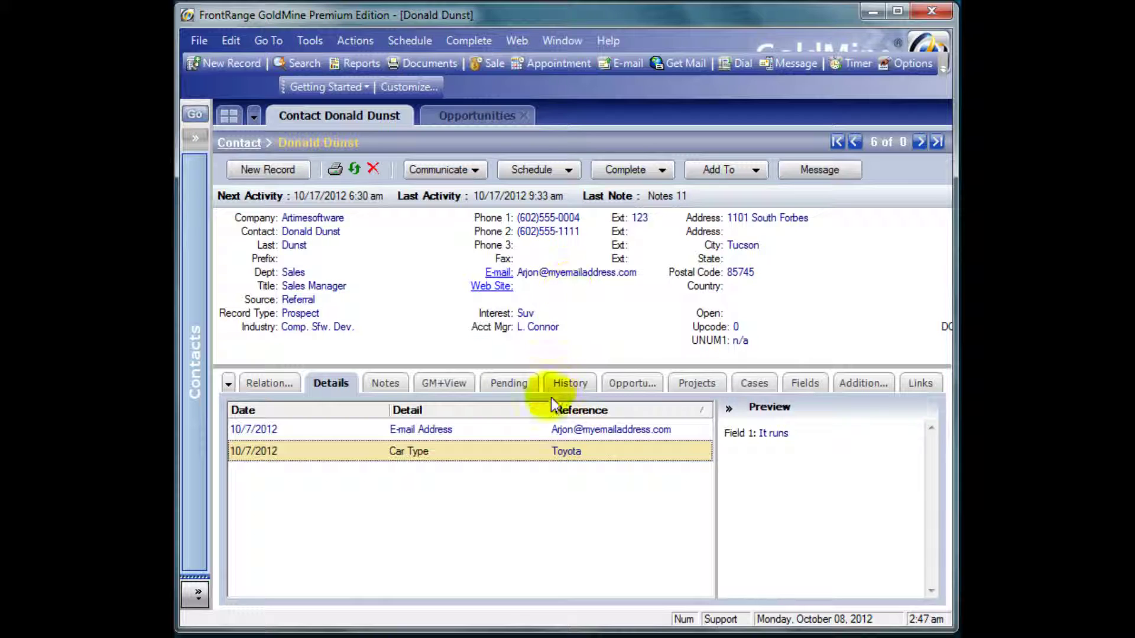
pyautogui.rightClick(551, 435)
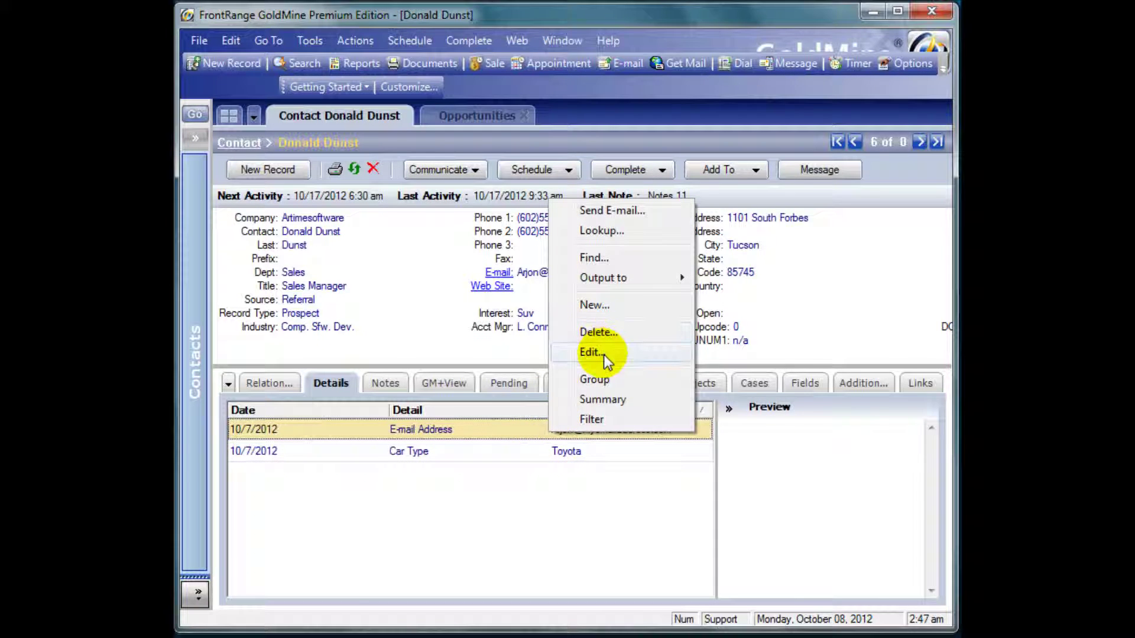
pyautogui.click(604, 355)
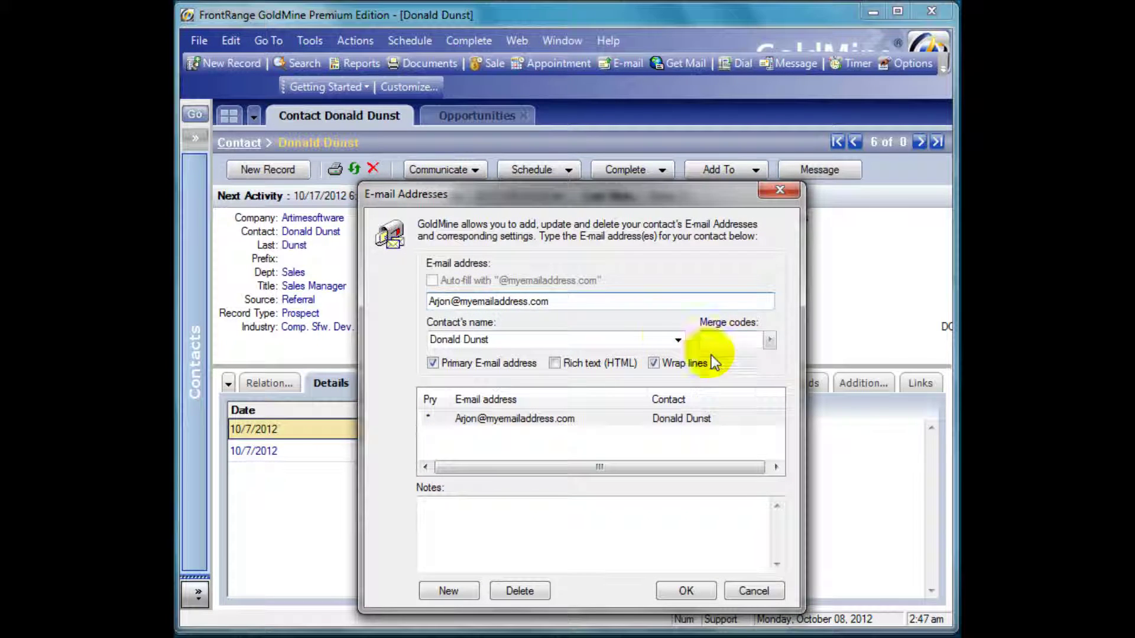
pyautogui.click(750, 592)
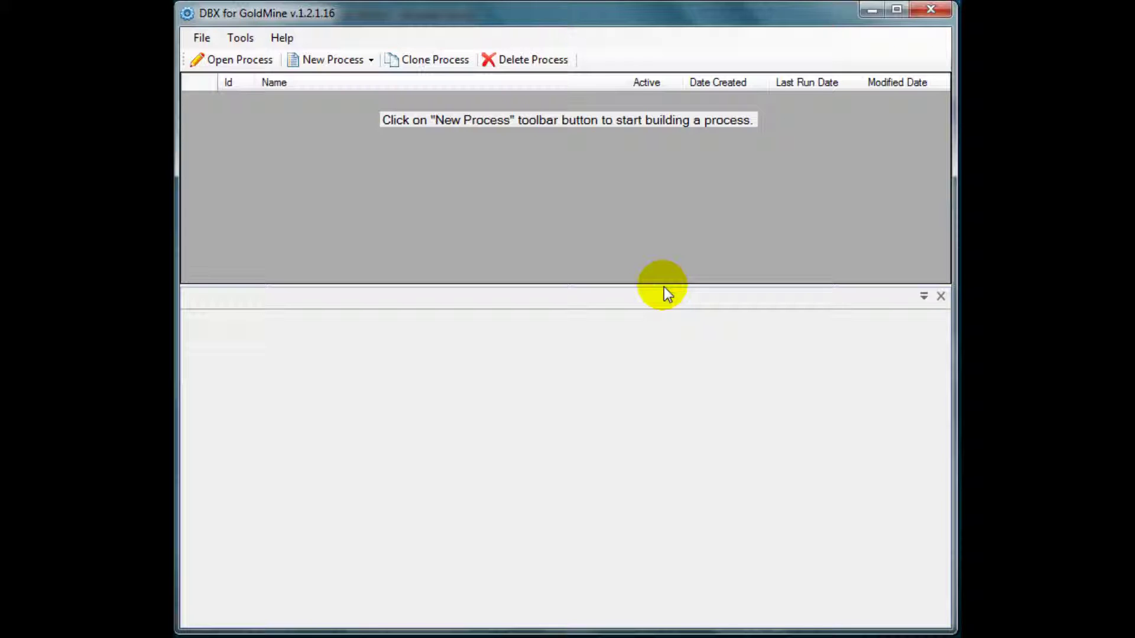
# Step: In DBX for GoldMine, start an Import/Update GoldMine Data process named "update email merge code" using the Default GoldMine Connection
pyautogui.click(342, 60)
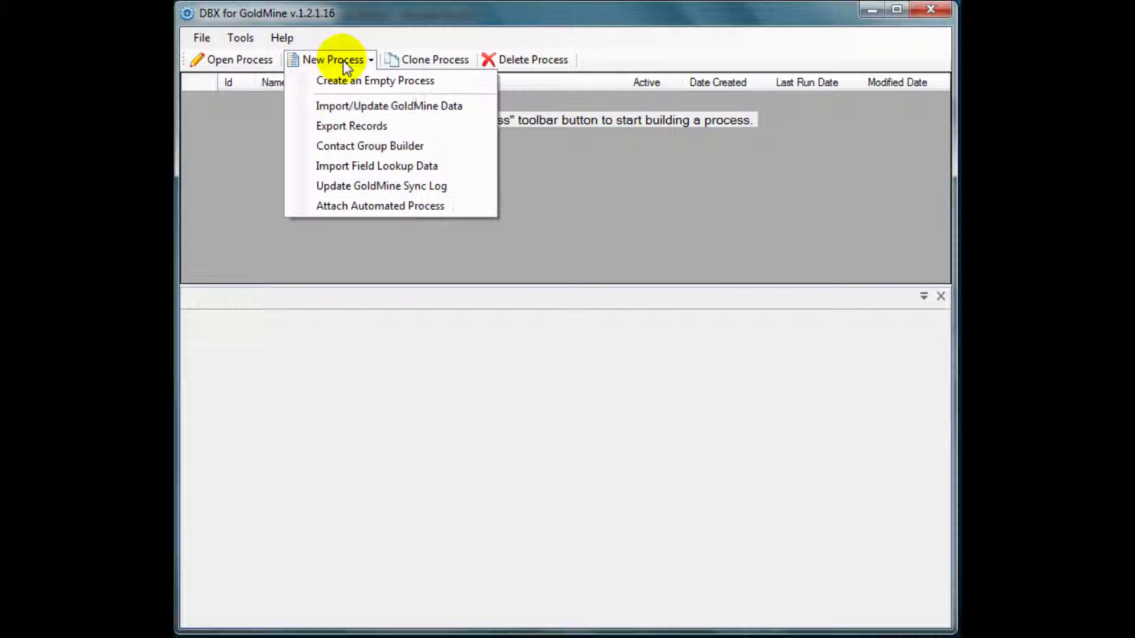
pyautogui.click(463, 107)
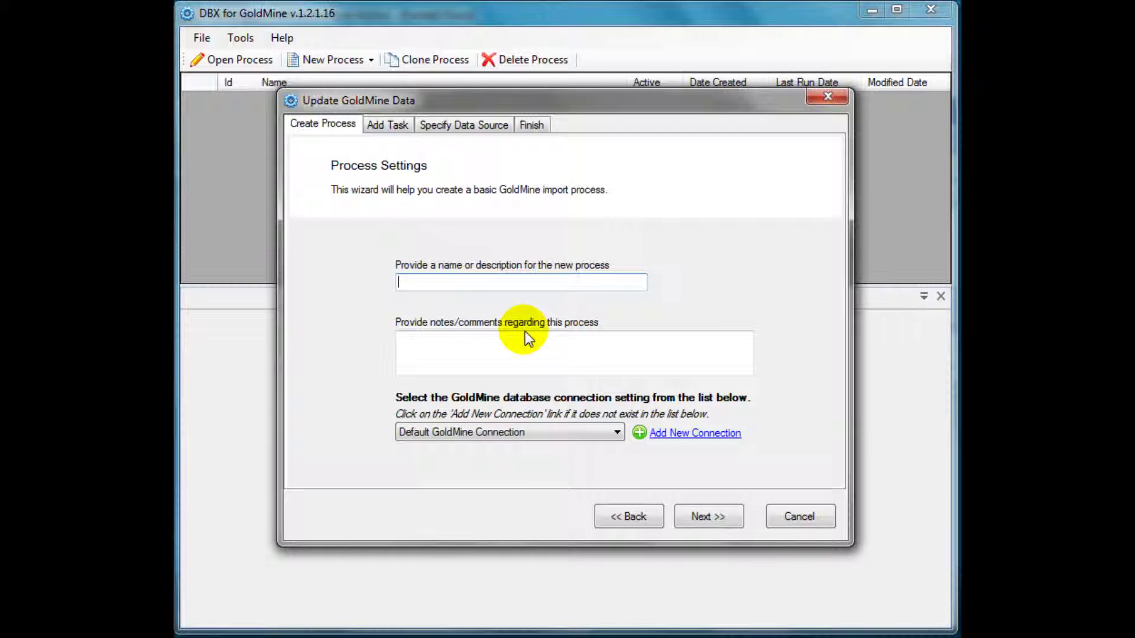
pyautogui.write('update email merge code')
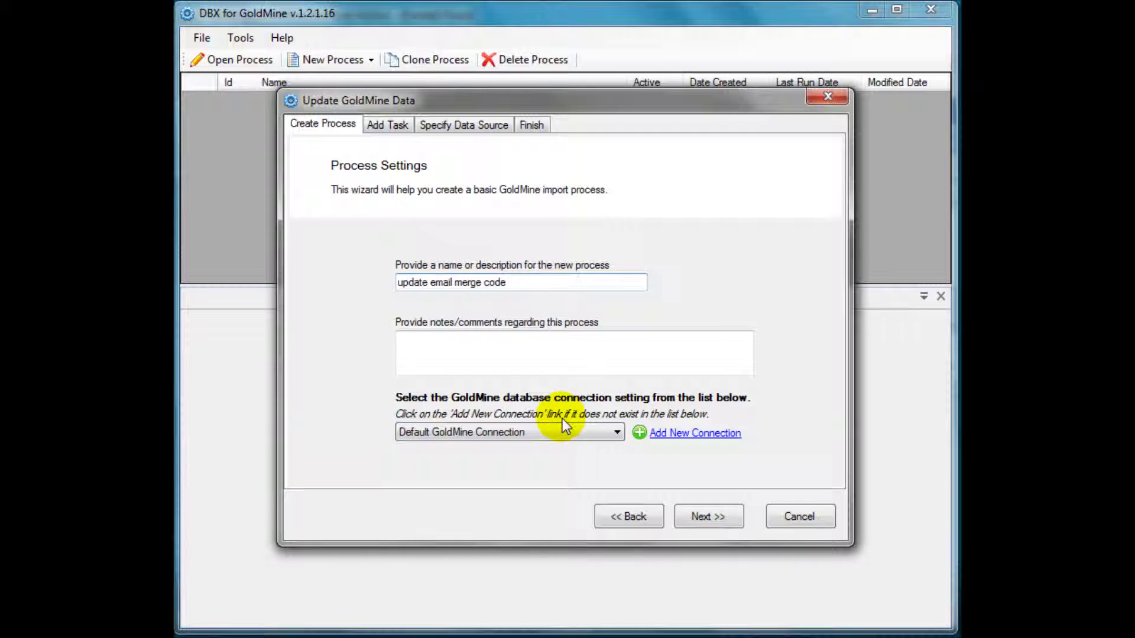
pyautogui.click(689, 515)
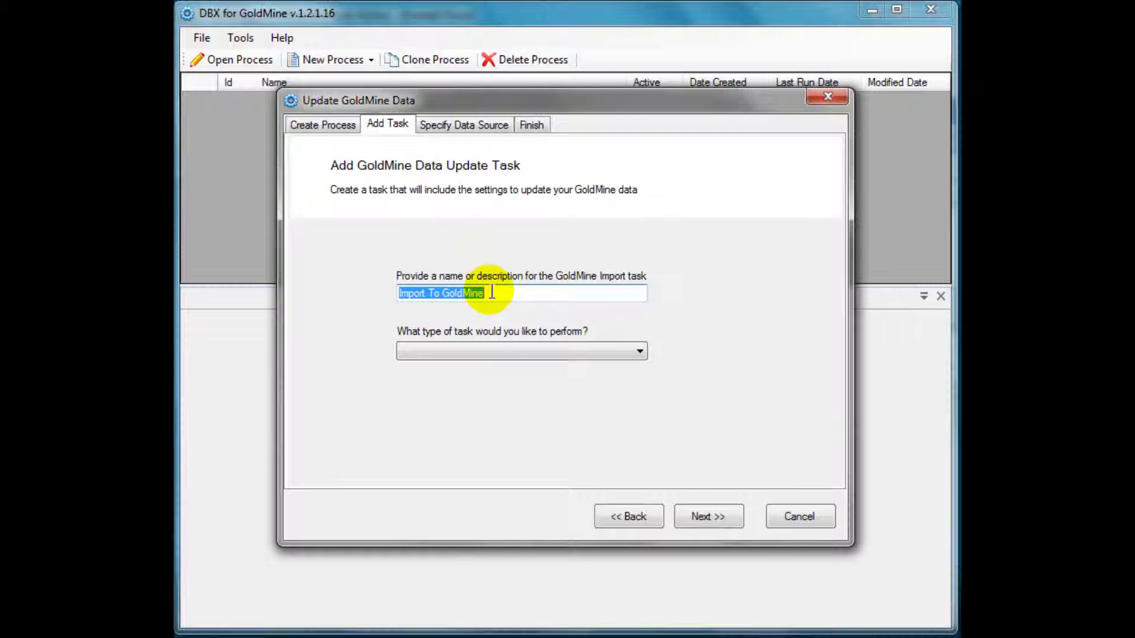
# Step: Set the import task's type to Update E-mail Address, keeping the suggested task name, and proceed to the data source settings
pyautogui.click(540, 352)
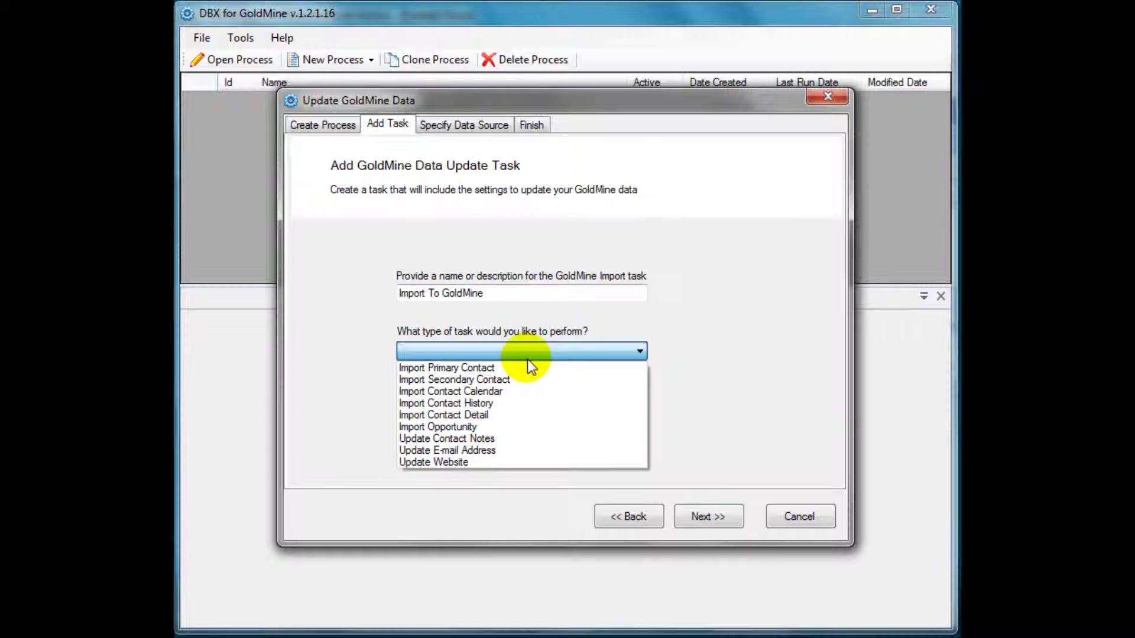
pyautogui.click(541, 451)
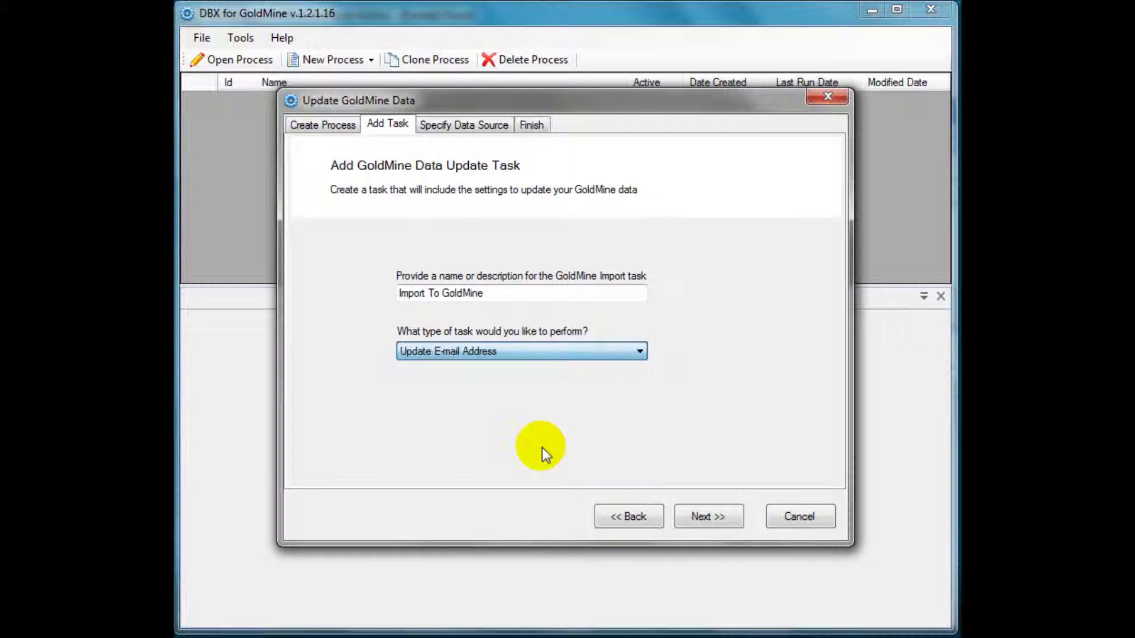
pyautogui.click(721, 521)
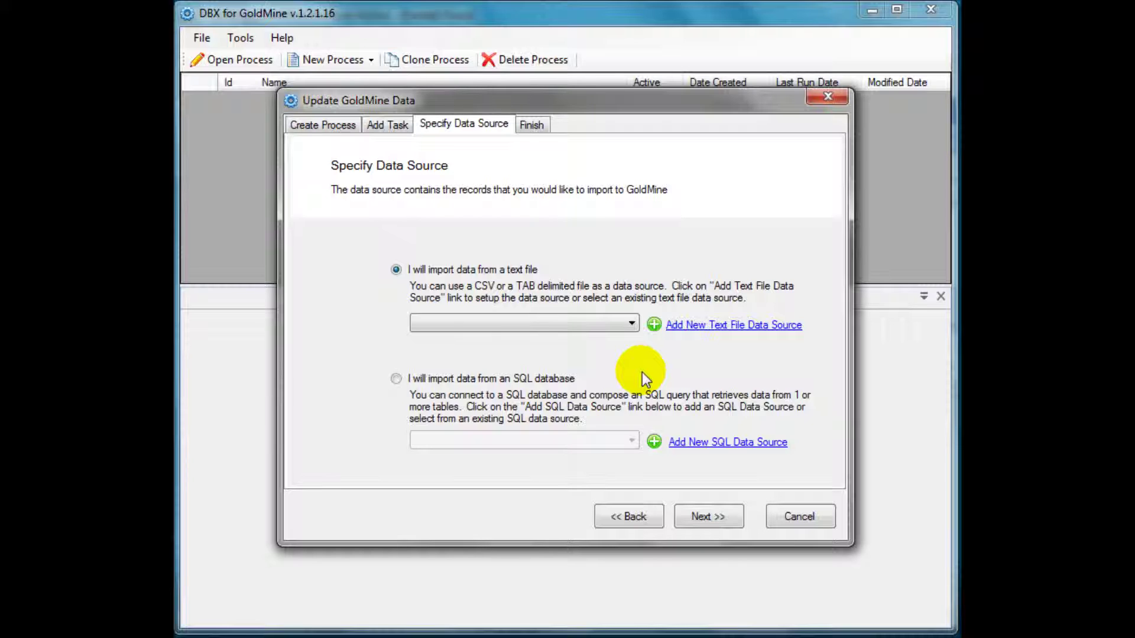
# Step: Add a new text file data source that reads the TAB delimited file updatemergecode.txt from the Test Data folder
pyautogui.click(746, 325)
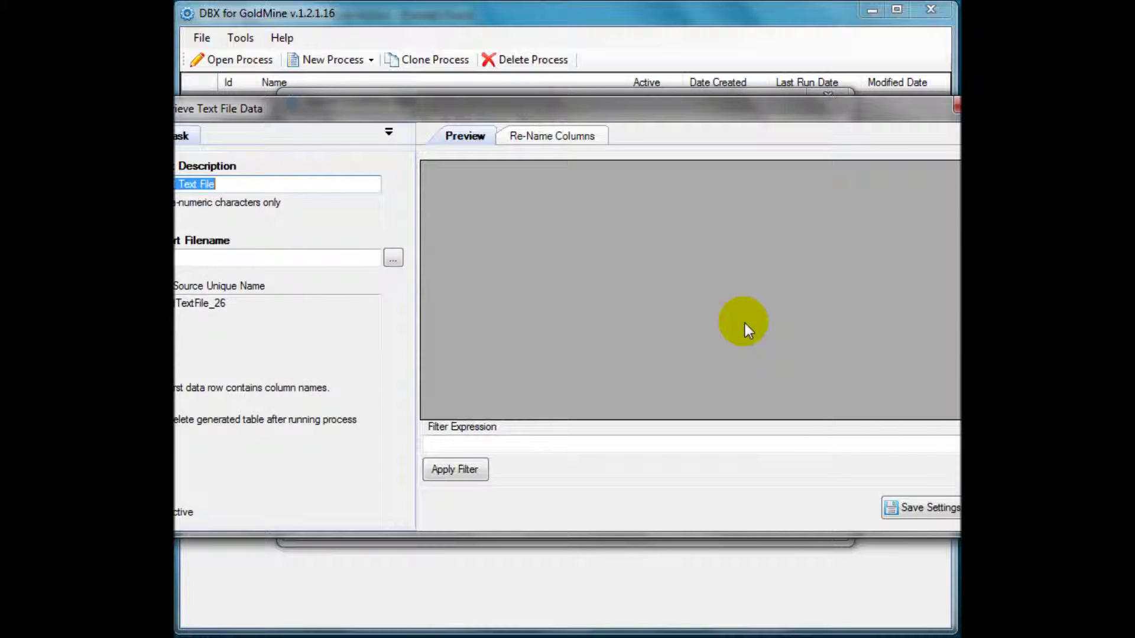
pyautogui.click(390, 257)
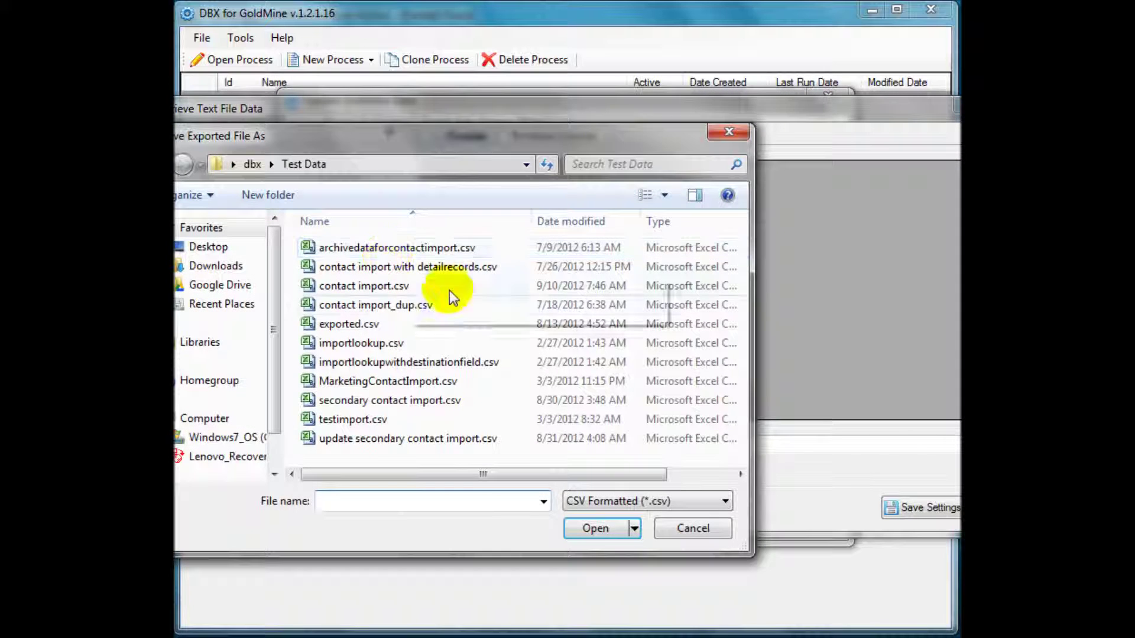
pyautogui.click(652, 501)
pyautogui.click(643, 531)
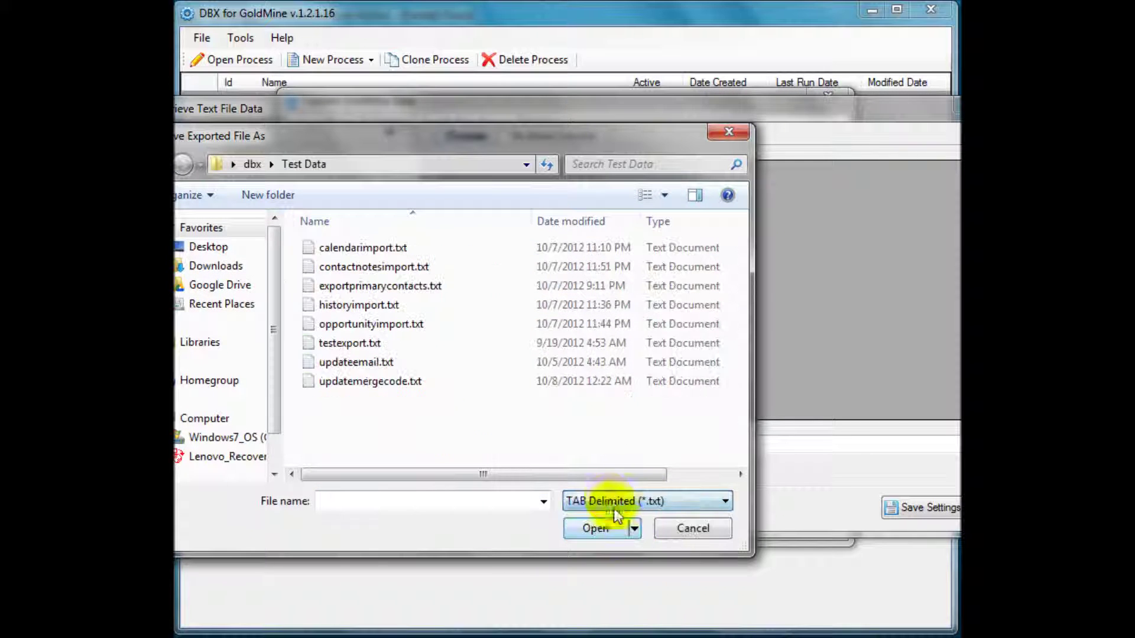
pyautogui.doubleClick(399, 381)
# Step: Review the full Email column in the file preview, save the text file data source and finish the wizard
pyautogui.moveTo(412, 115); pyautogui.dragTo(460, 114)
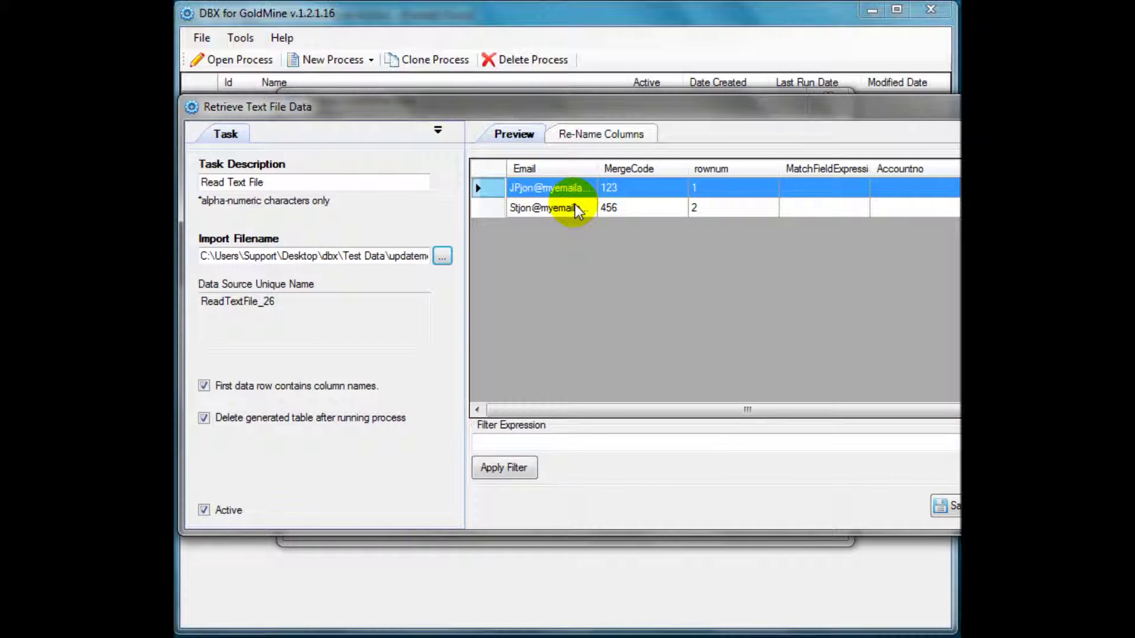
pyautogui.moveTo(595, 170); pyautogui.dragTo(770, 177)
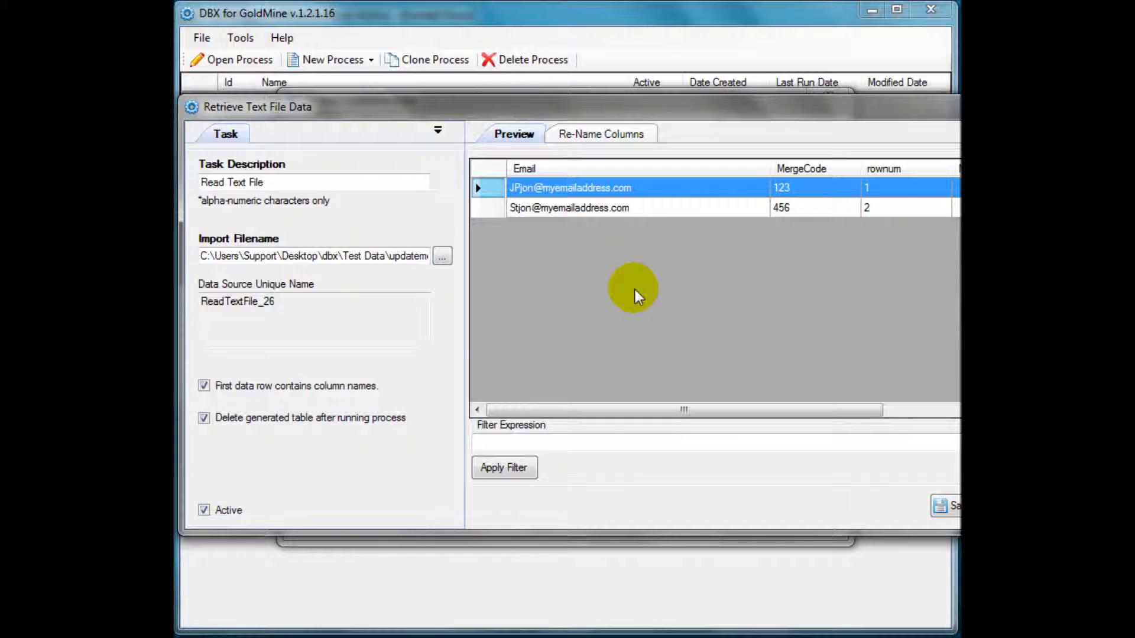
pyautogui.click(942, 506)
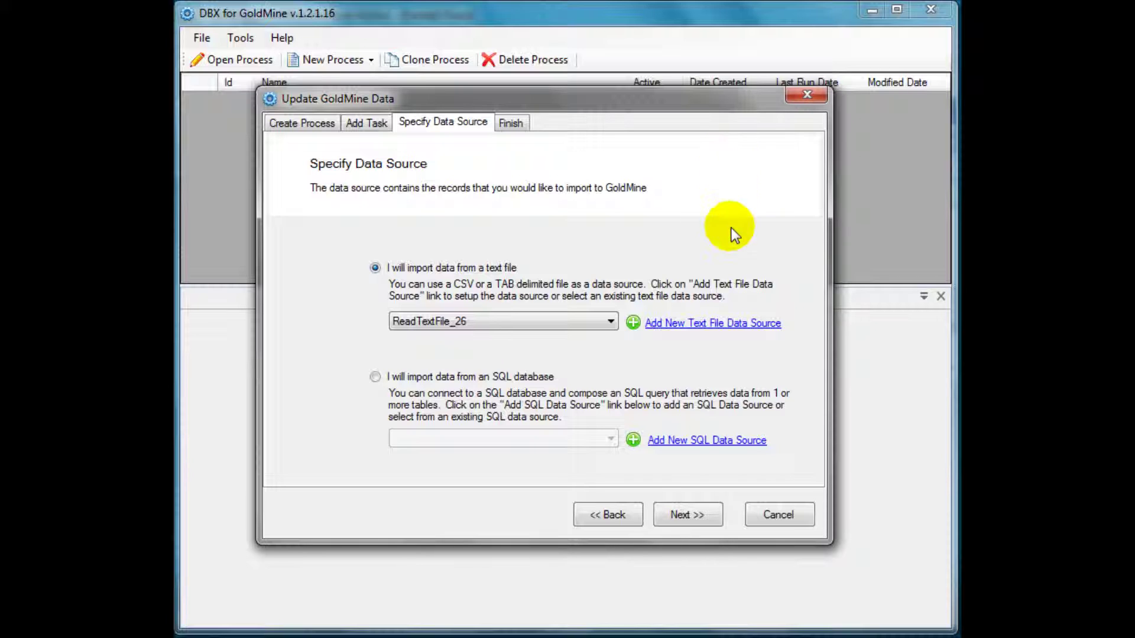
pyautogui.click(706, 518)
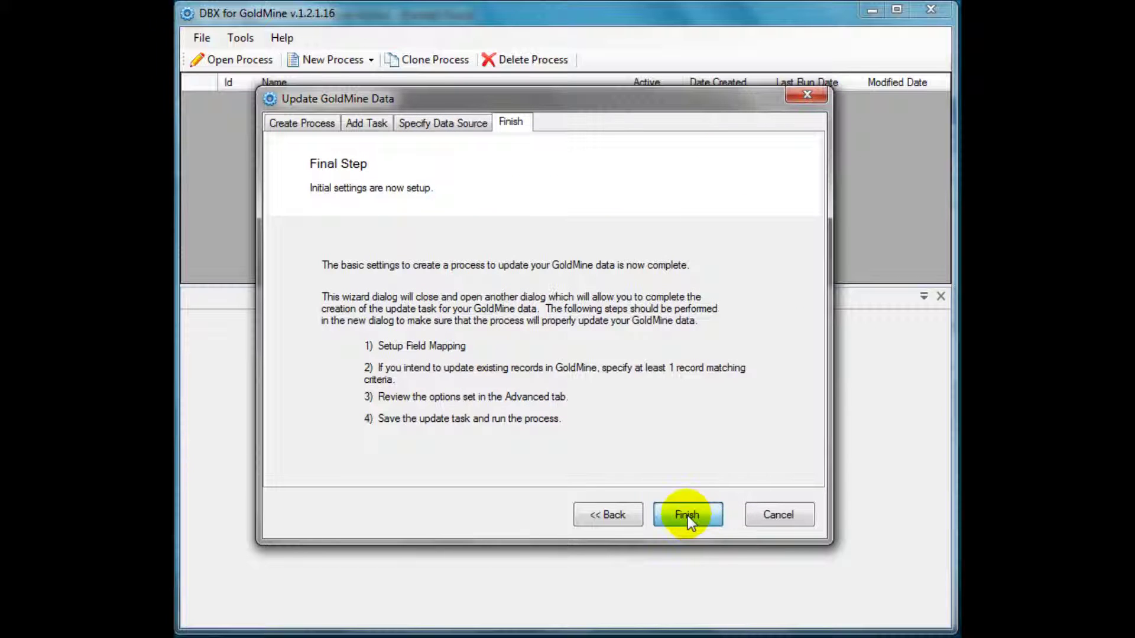
pyautogui.click(686, 515)
# Step: Add a field mapping from the Mergecode source field to the GoldMine field Mergecodes
pyautogui.moveTo(552, 86); pyautogui.dragTo(599, 88)
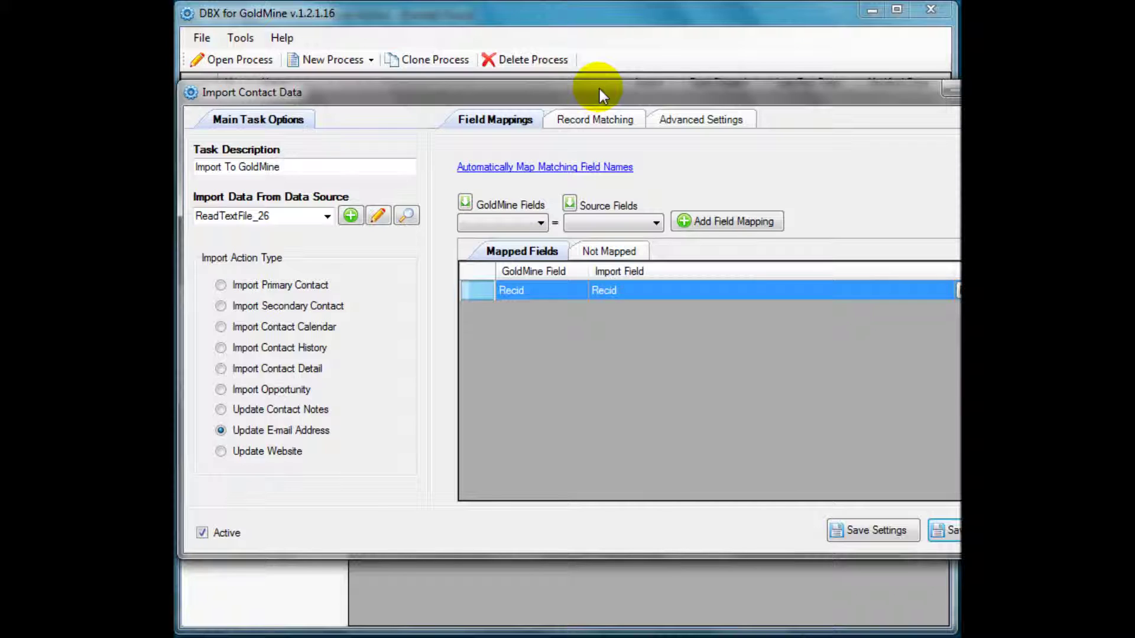
pyautogui.click(523, 223)
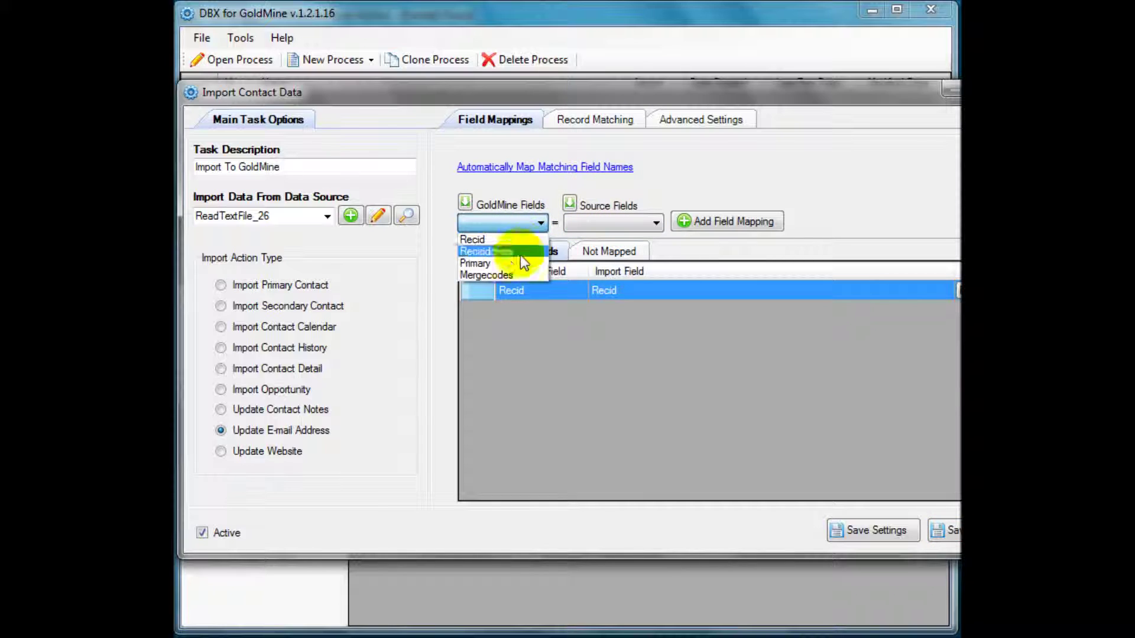
pyautogui.click(505, 275)
pyautogui.click(591, 222)
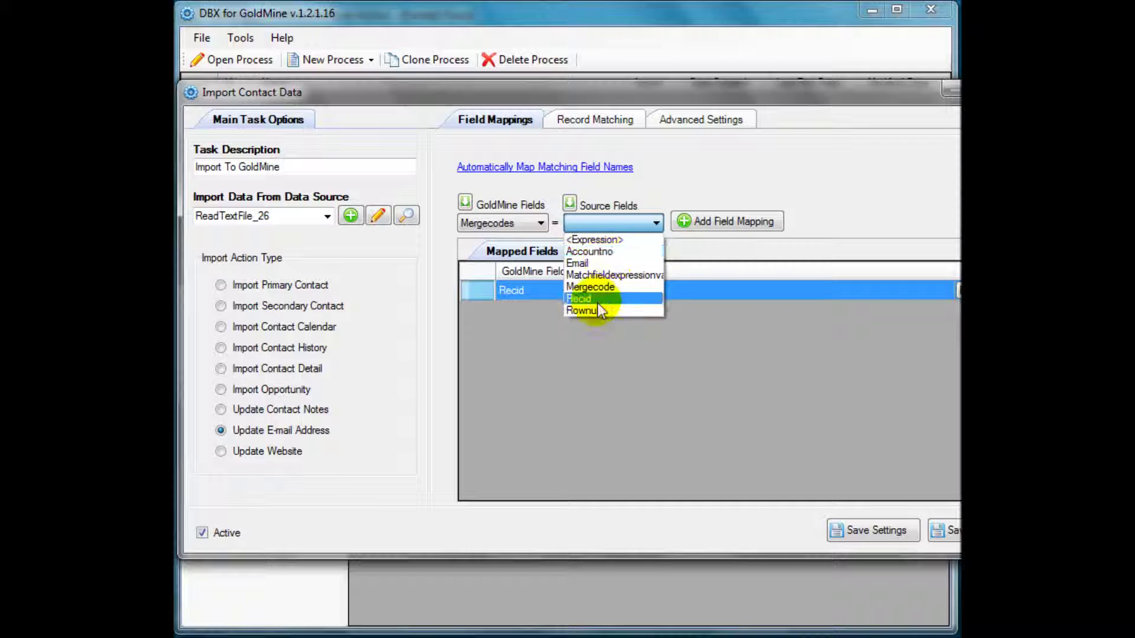
pyautogui.click(594, 287)
pyautogui.click(733, 221)
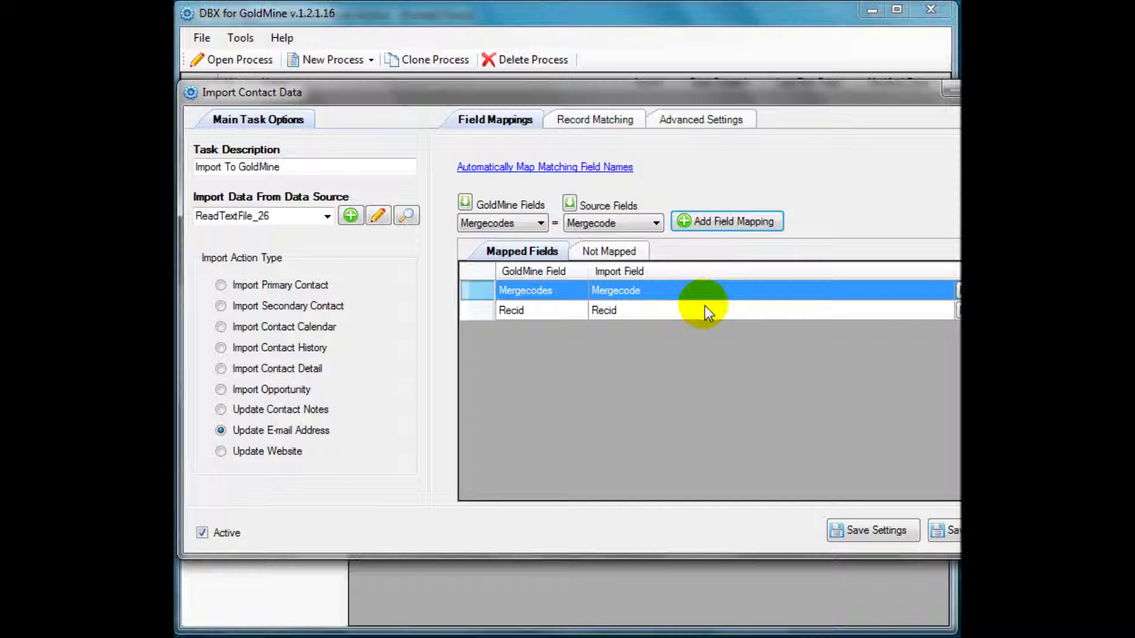
# Step: Create a new record match criterion with the import record expression Upper(RTrim(LTrim(Email)))
pyautogui.click(618, 120)
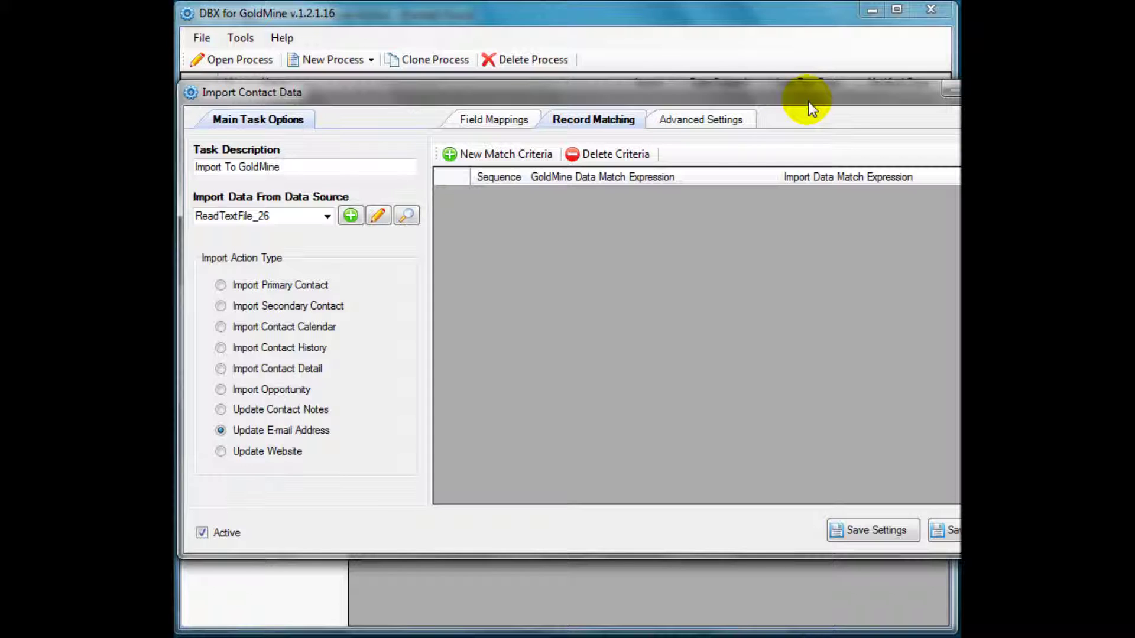
pyautogui.click(509, 154)
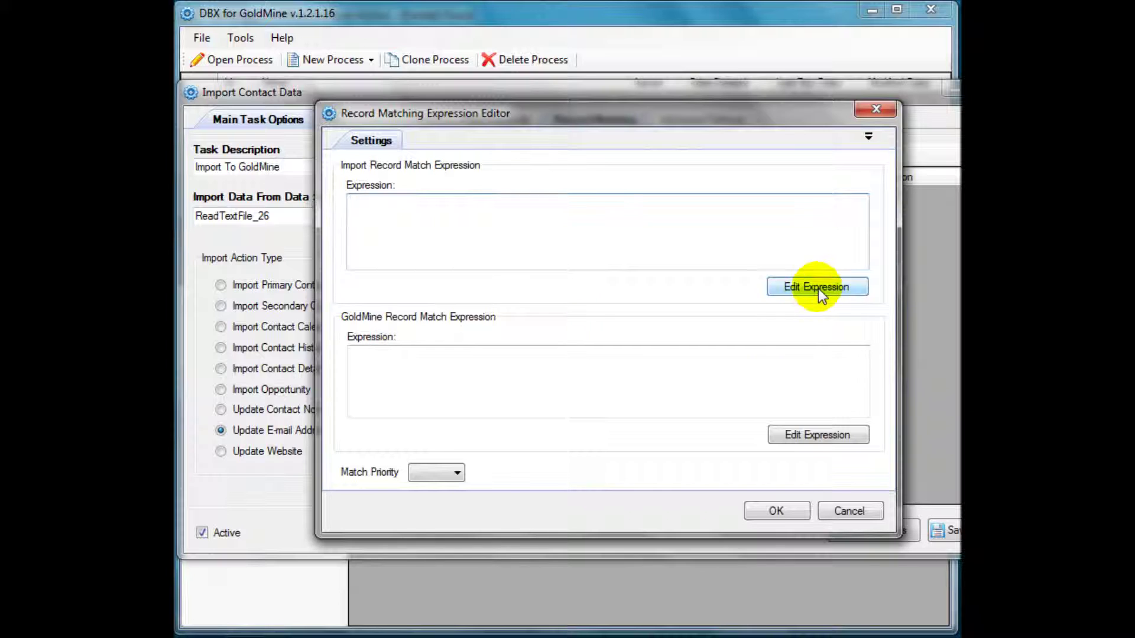
pyautogui.click(794, 288)
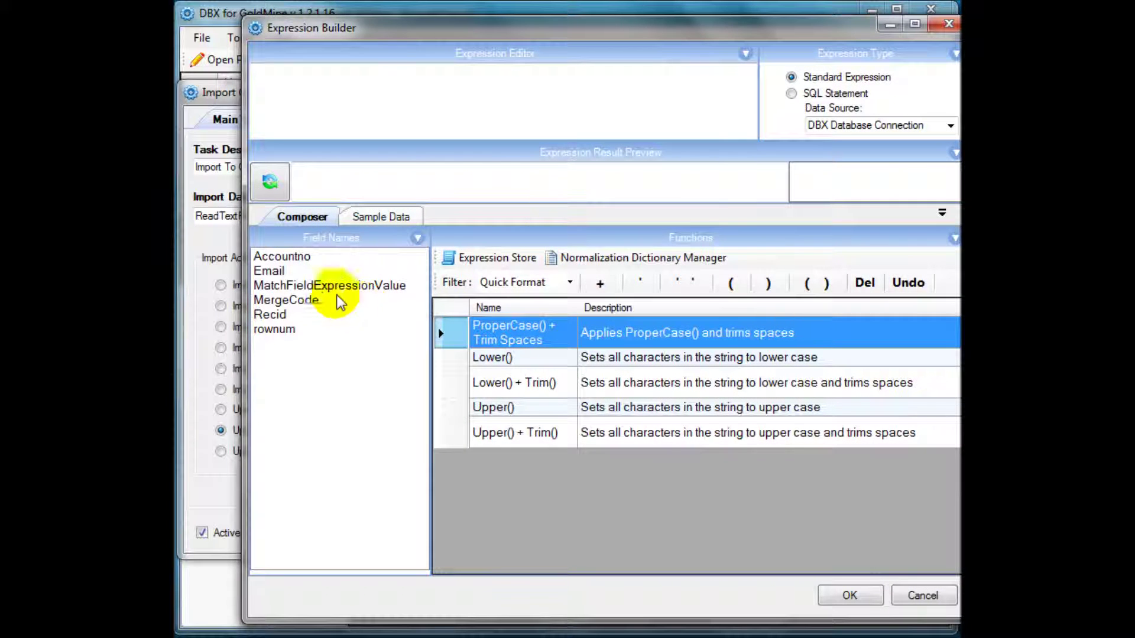
pyautogui.click(275, 270)
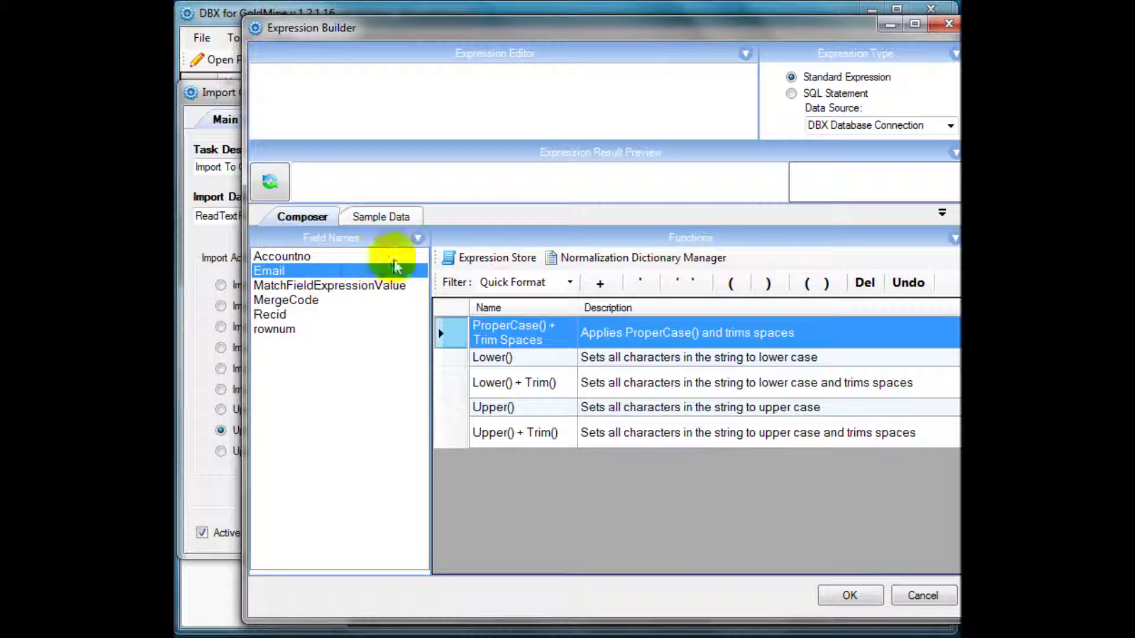
pyautogui.doubleClick(322, 273)
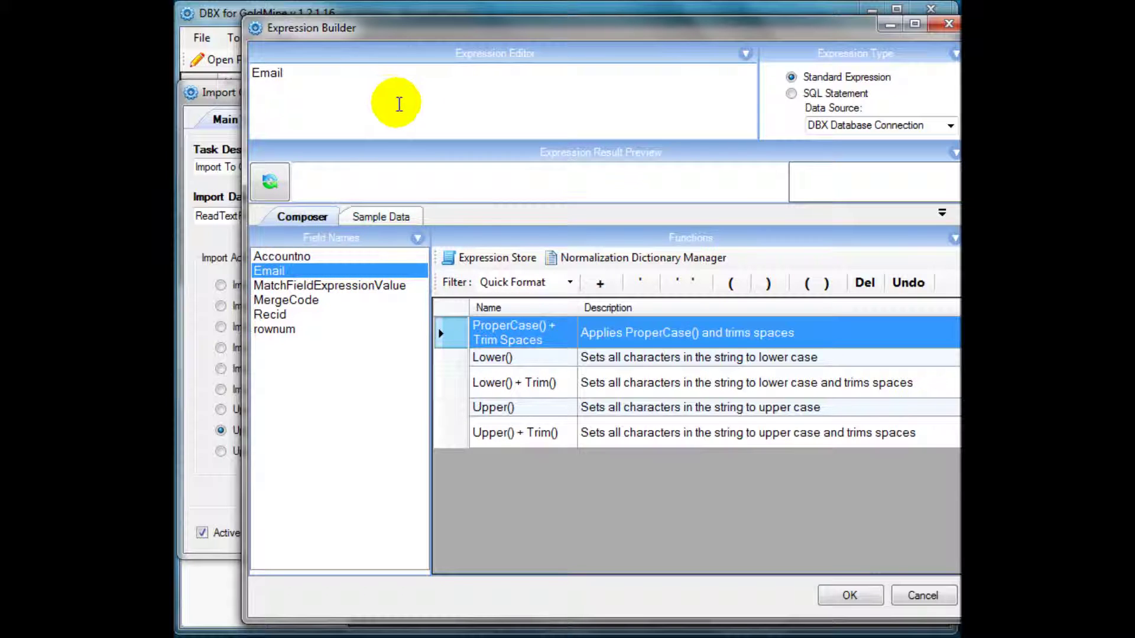
pyautogui.doubleClick(267, 72)
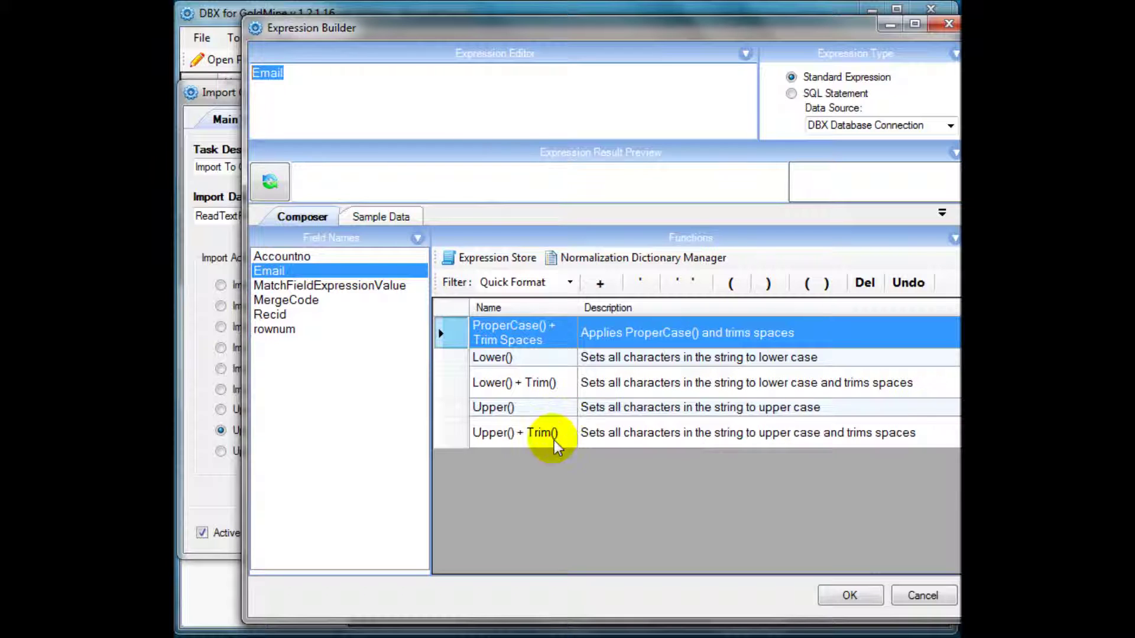
pyautogui.click(540, 434)
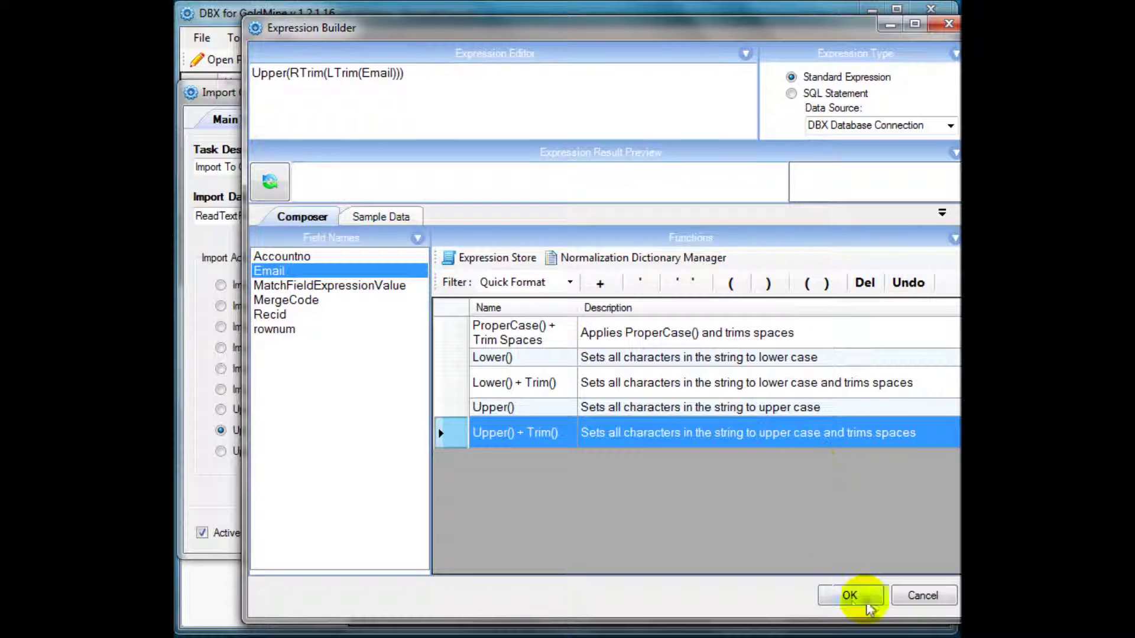
pyautogui.click(849, 595)
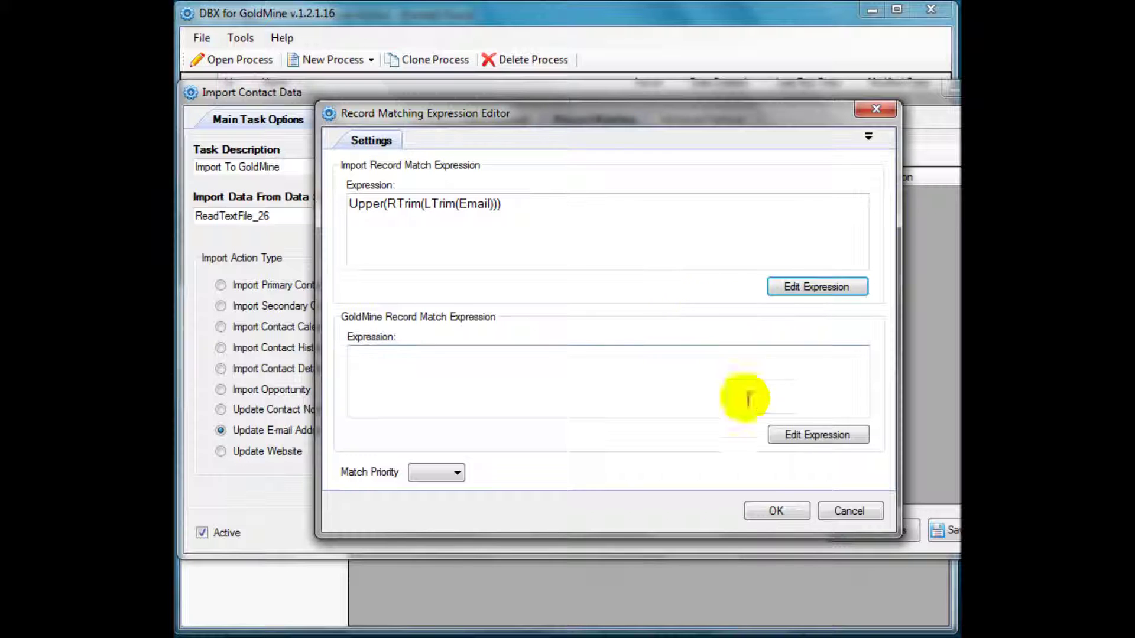
# Step: Build the GoldMine record match expression Contsupp.Contsupref+Contsupp.Address1 from the Details fields
pyautogui.click(793, 440)
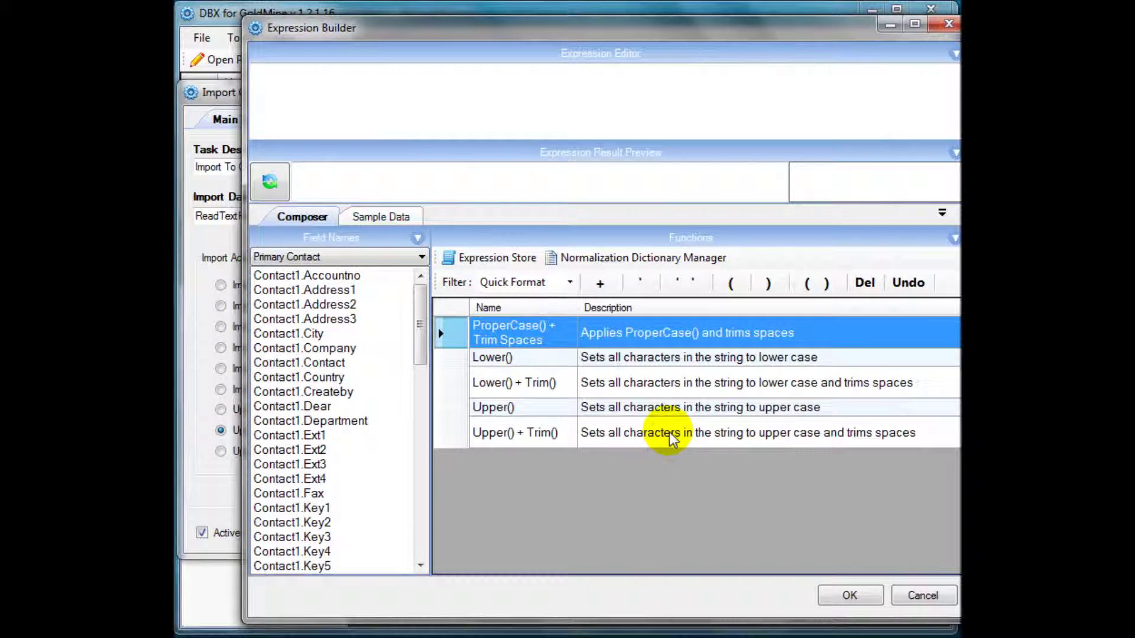
pyautogui.click(373, 262)
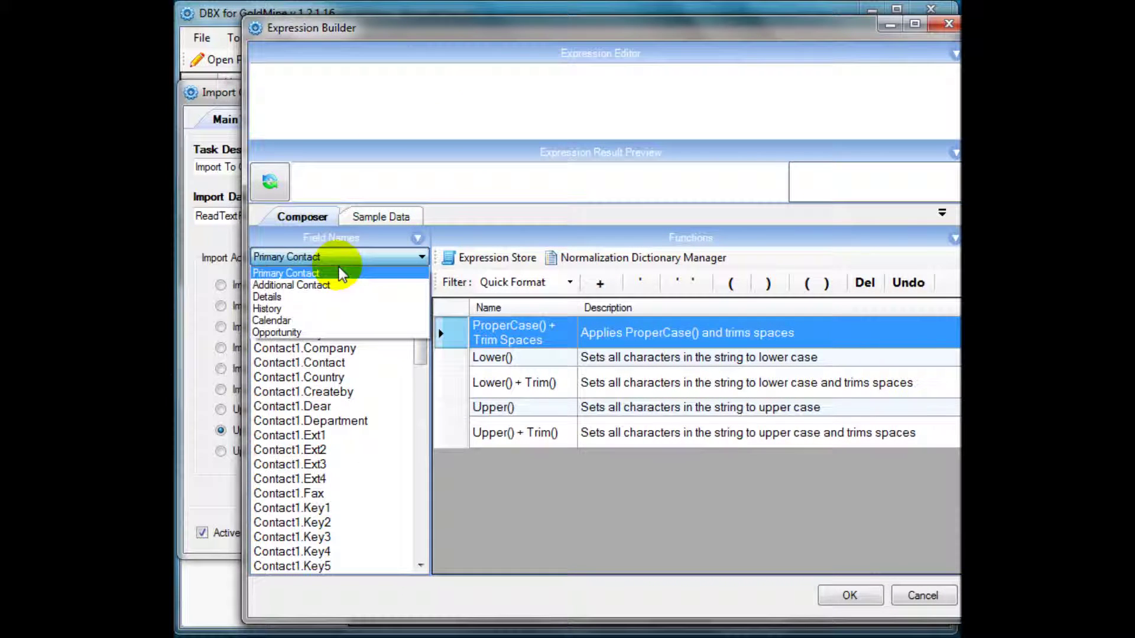
pyautogui.click(297, 289)
pyautogui.click(298, 297)
pyautogui.click(286, 257)
pyautogui.click(288, 298)
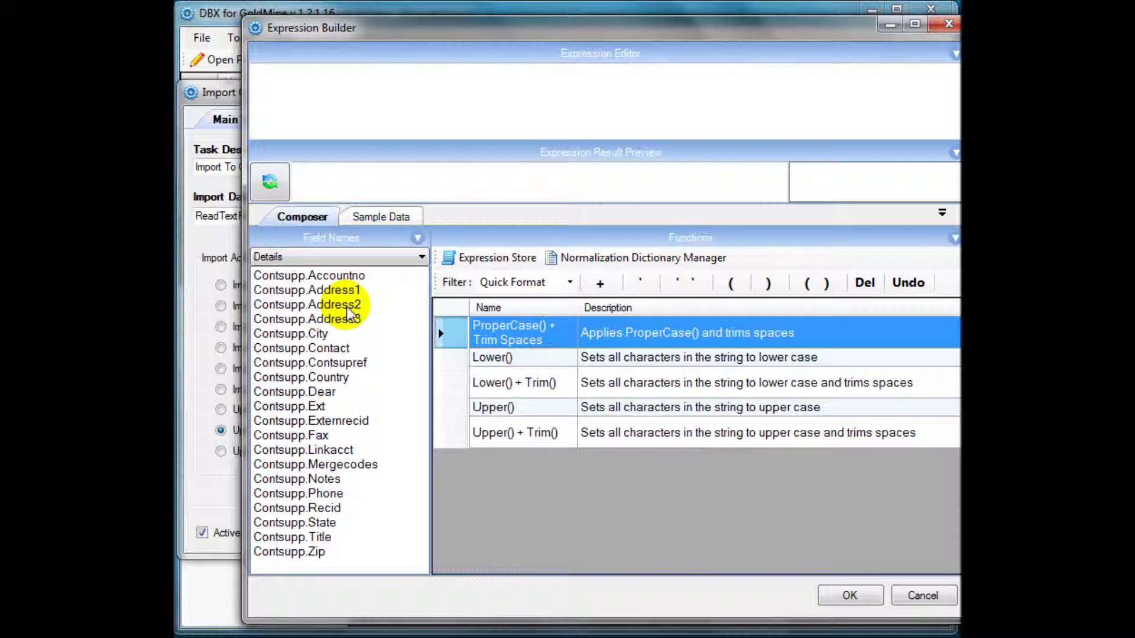
pyautogui.doubleClick(349, 363)
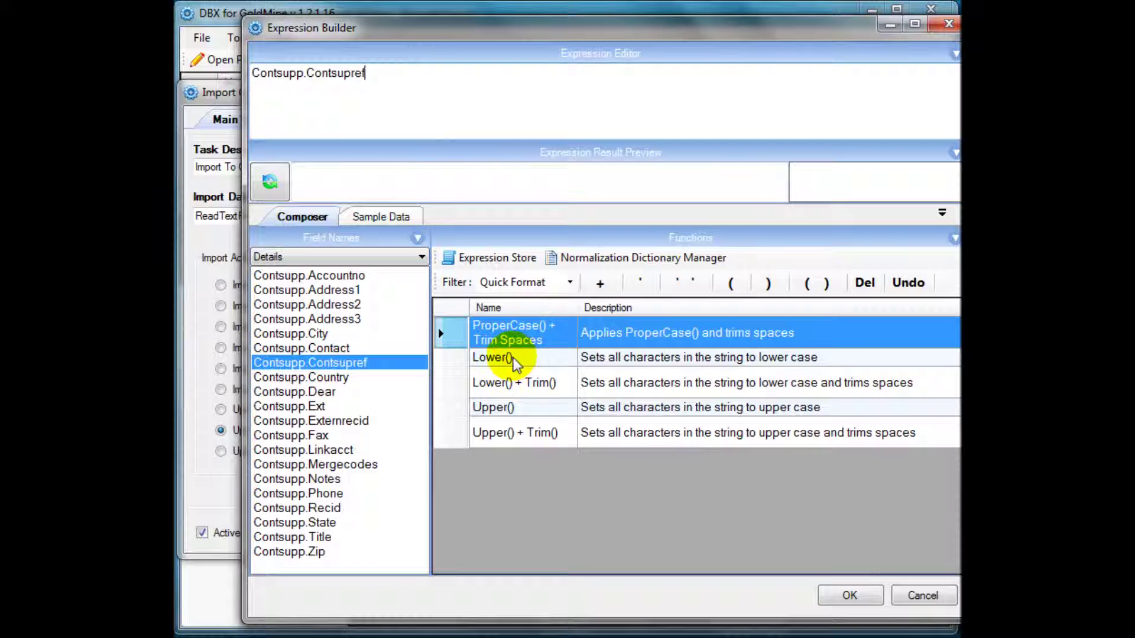
pyautogui.click(600, 284)
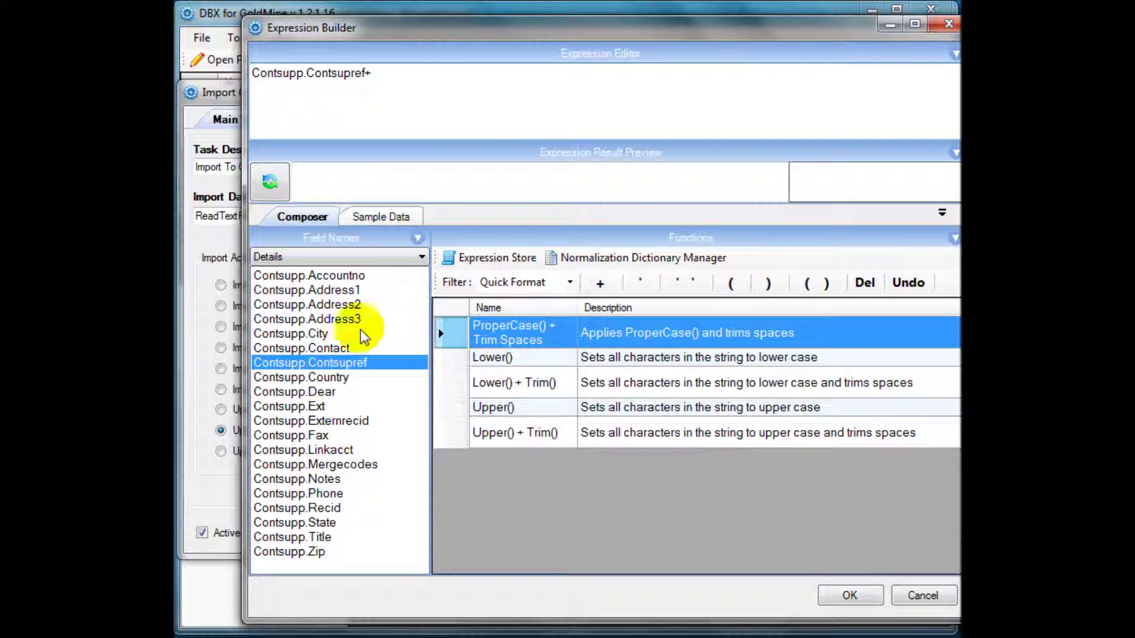
pyautogui.doubleClick(355, 290)
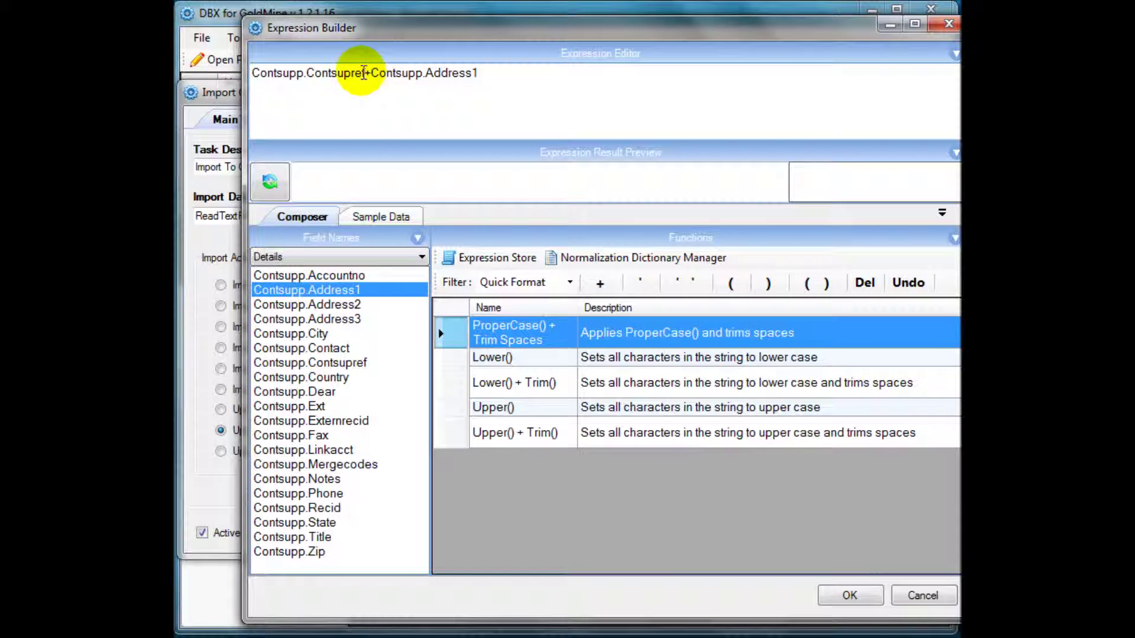
# Step: Apply the Upper() + Trim() function separately to Contsupp.Contsupref and Contsupp.Address1 in the GoldMine match expression
pyautogui.moveTo(366, 73); pyautogui.dragTo(208, 69)
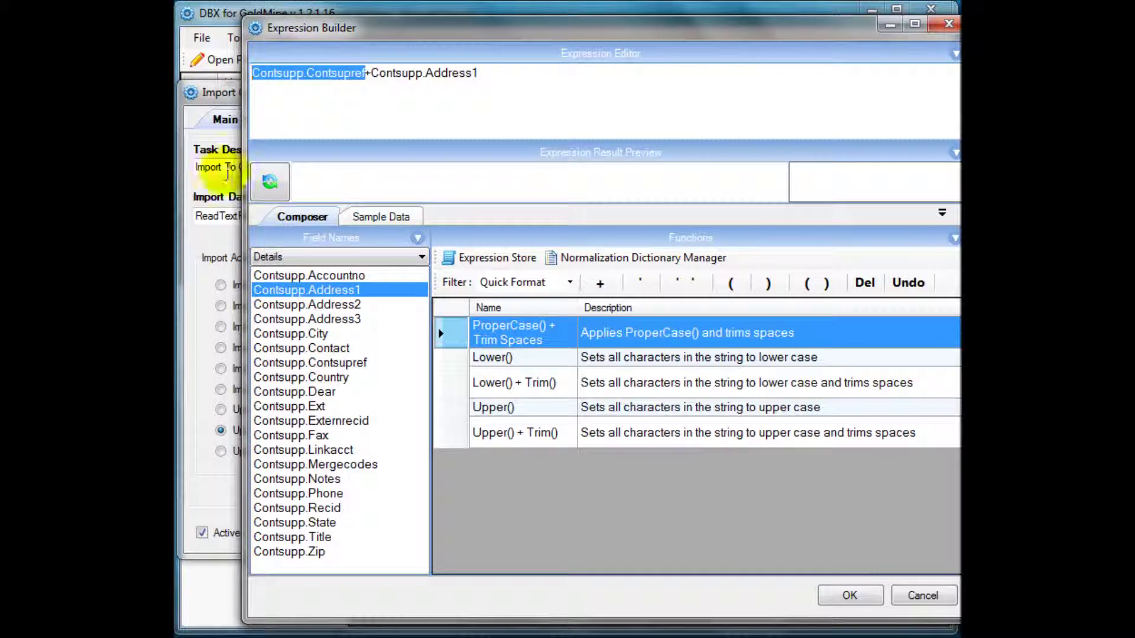
pyautogui.doubleClick(539, 439)
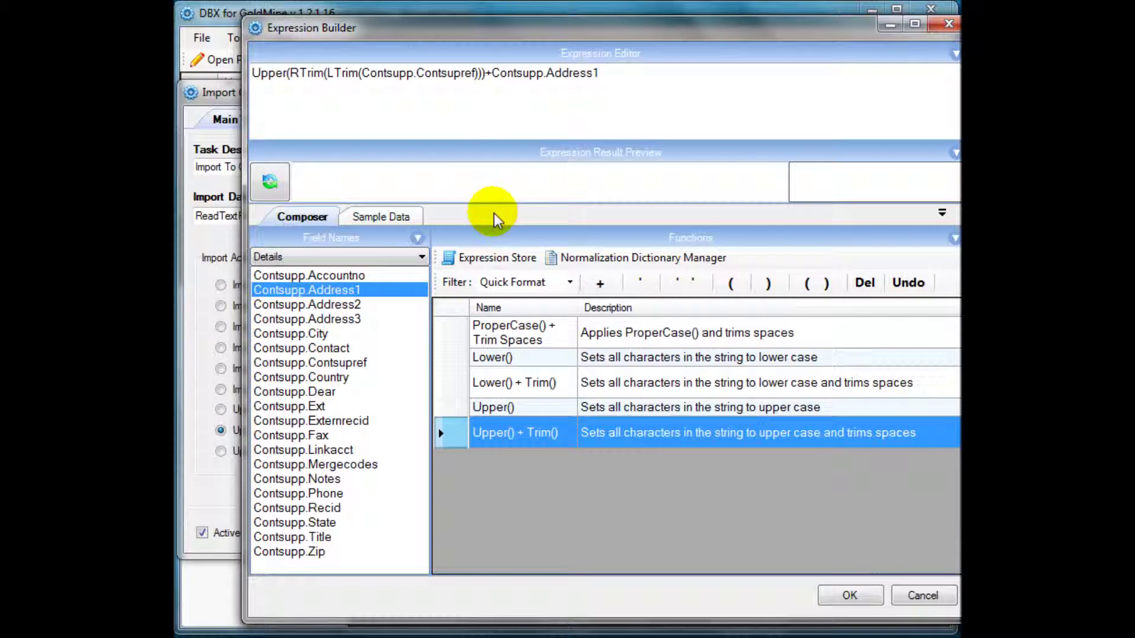
pyautogui.moveTo(492, 74); pyautogui.dragTo(678, 101)
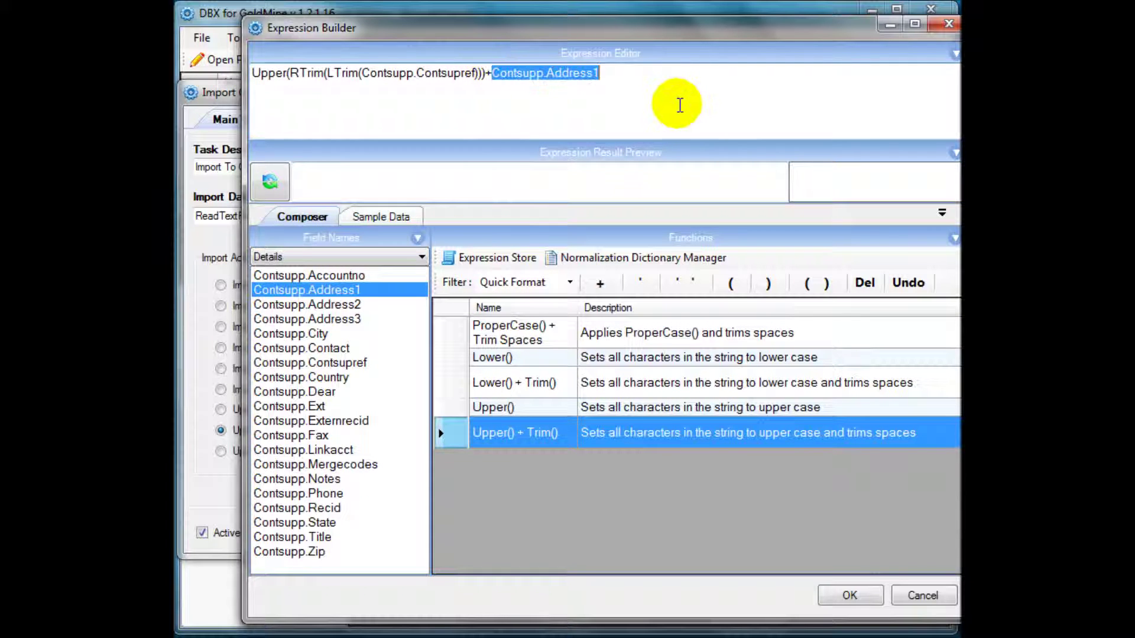
pyautogui.doubleClick(517, 440)
pyautogui.doubleClick(516, 437)
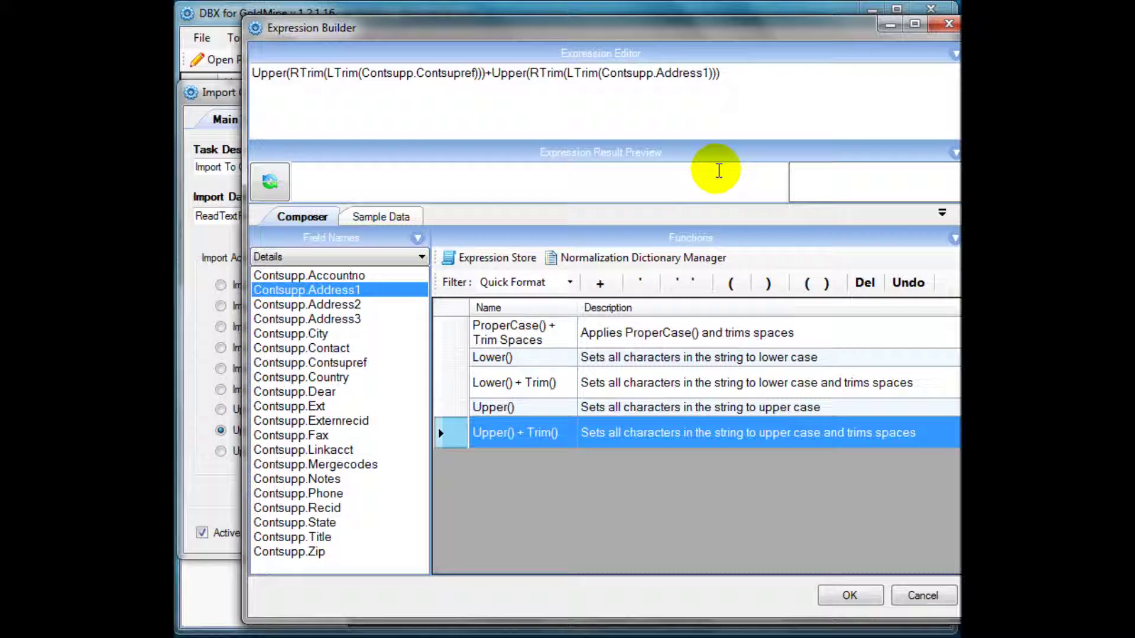
# Step: Preview the combined e-mail address produced by the GoldMine match expression and accept the expression
pyautogui.click(269, 182)
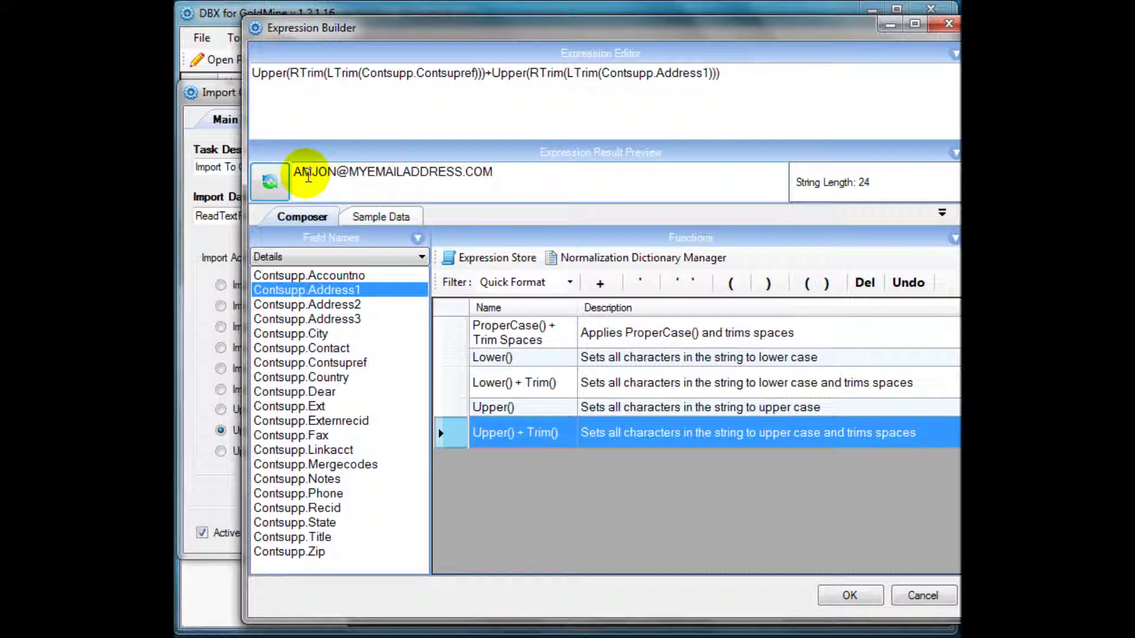
pyautogui.moveTo(297, 170); pyautogui.dragTo(544, 172)
pyautogui.click(578, 173)
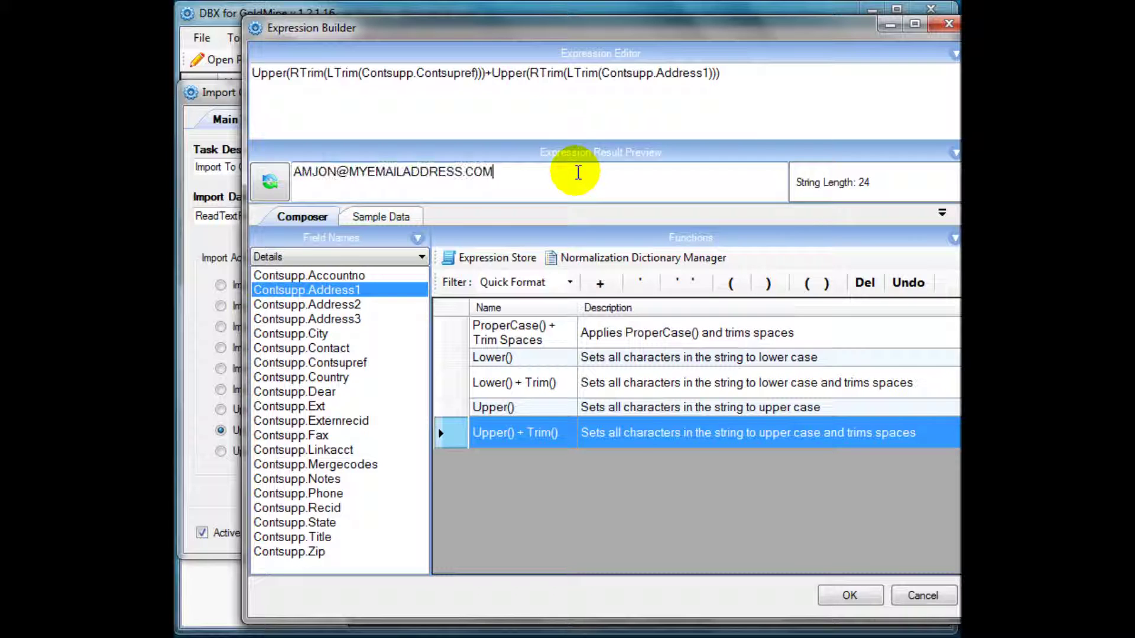
pyautogui.click(850, 595)
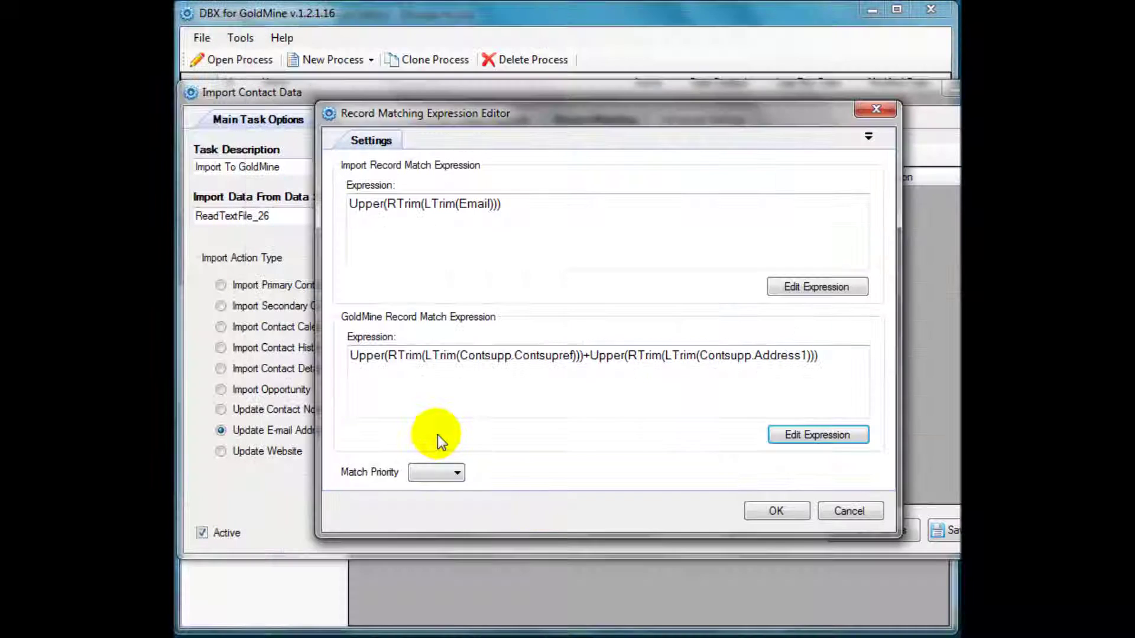
# Step: Set the match priority to 1 and save the record matching criterion
pyautogui.click(441, 473)
pyautogui.click(432, 489)
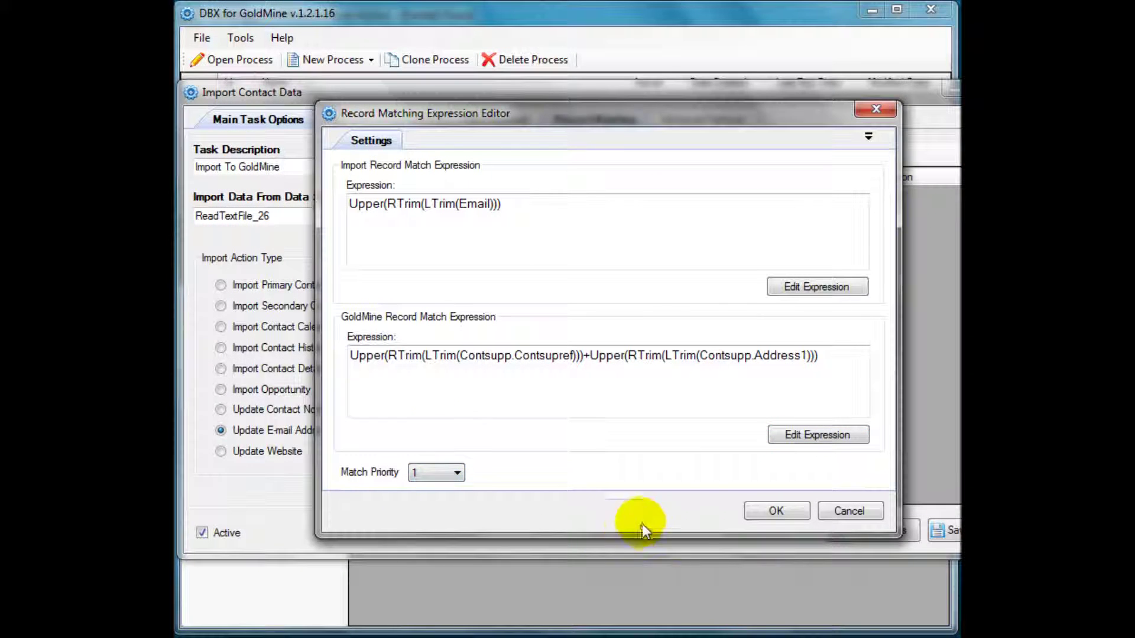
pyautogui.click(755, 518)
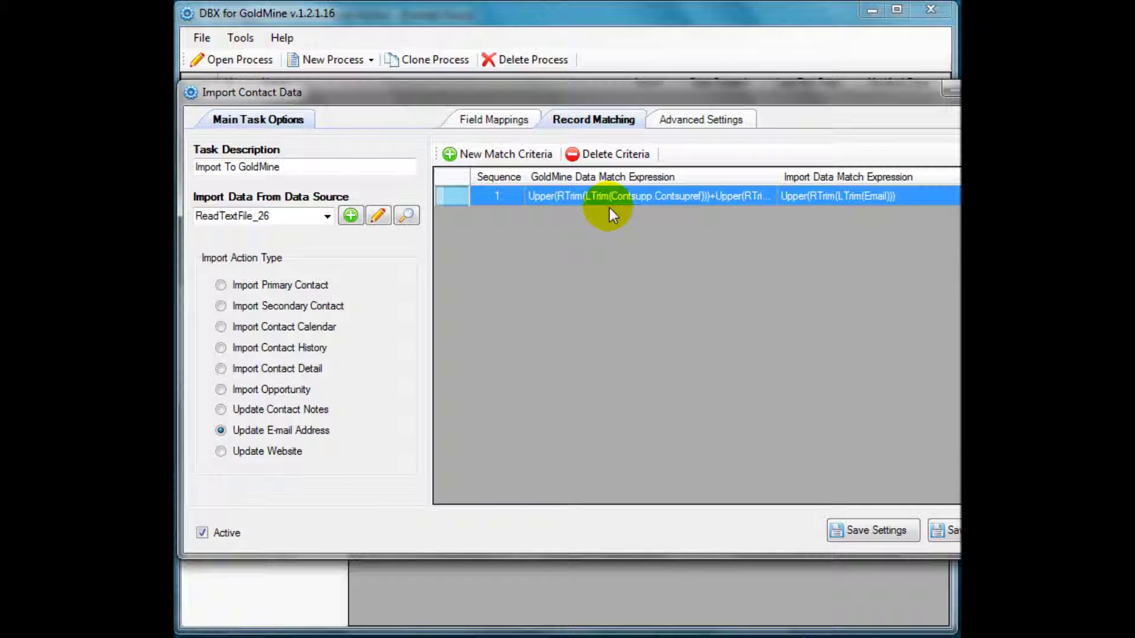
# Step: Review the field mappings, save the import task and run the update email merge code process
pyautogui.click(480, 119)
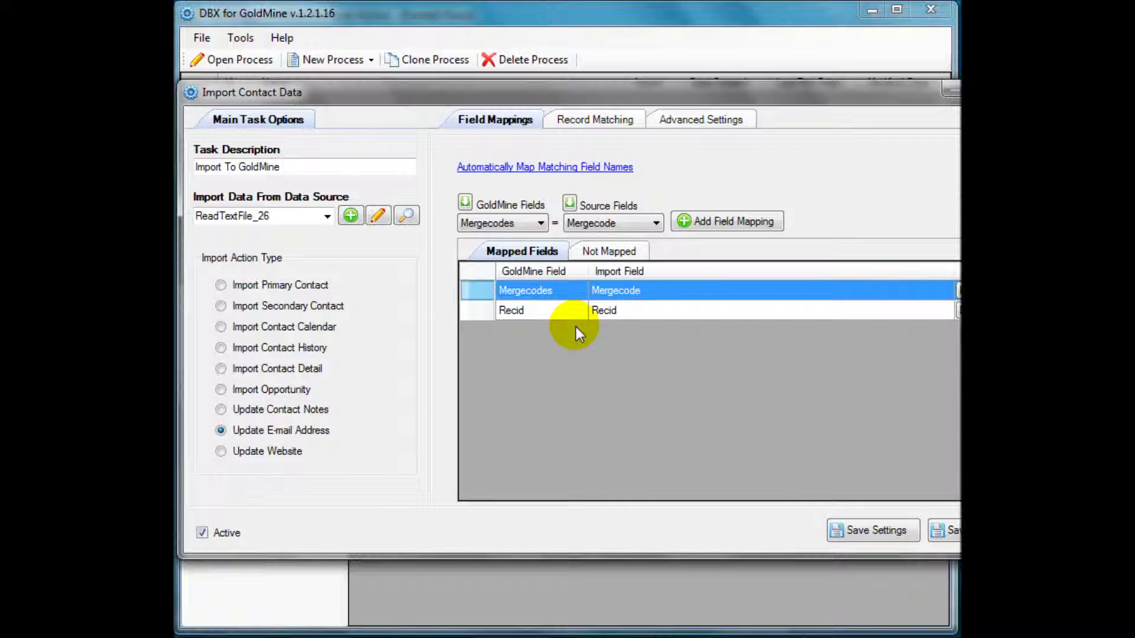
pyautogui.click(946, 534)
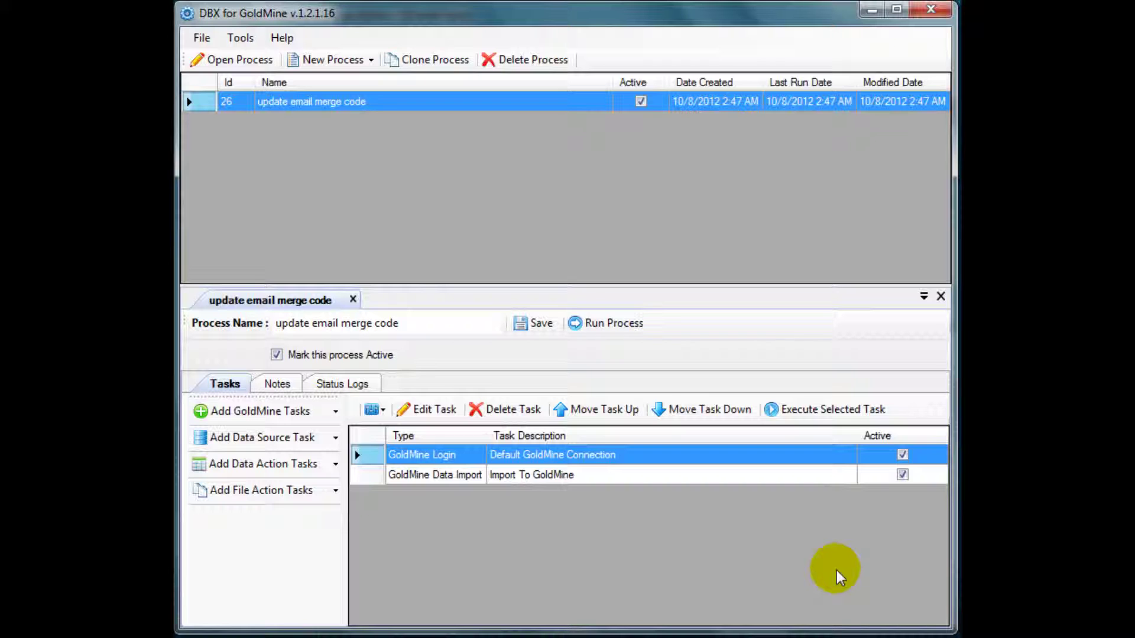
pyautogui.click(606, 327)
pyautogui.click(664, 390)
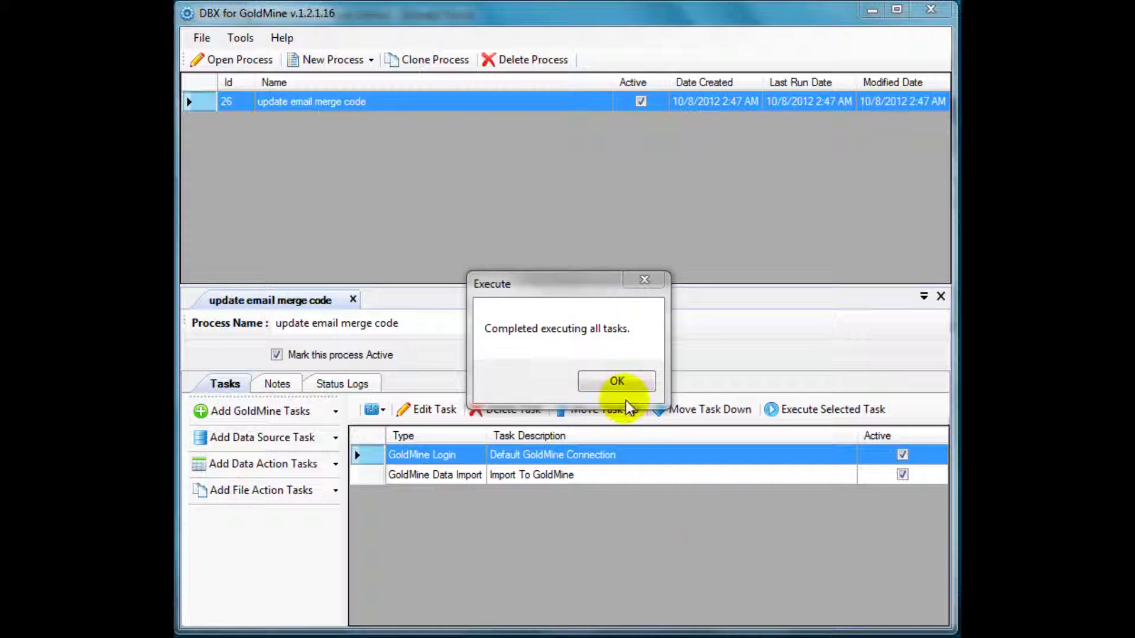
pyautogui.click(617, 381)
# Step: Switch to GoldMine and check the merge codes in the e-mail address details of the Artimesoftware contact
pyautogui.click(822, 634)
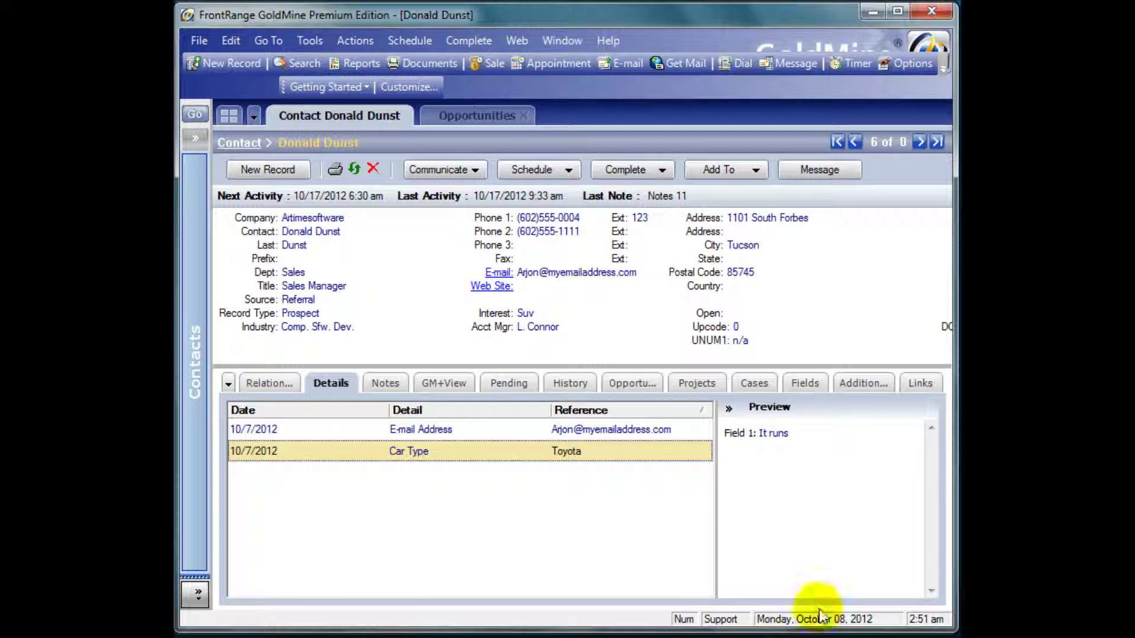
pyautogui.click(578, 430)
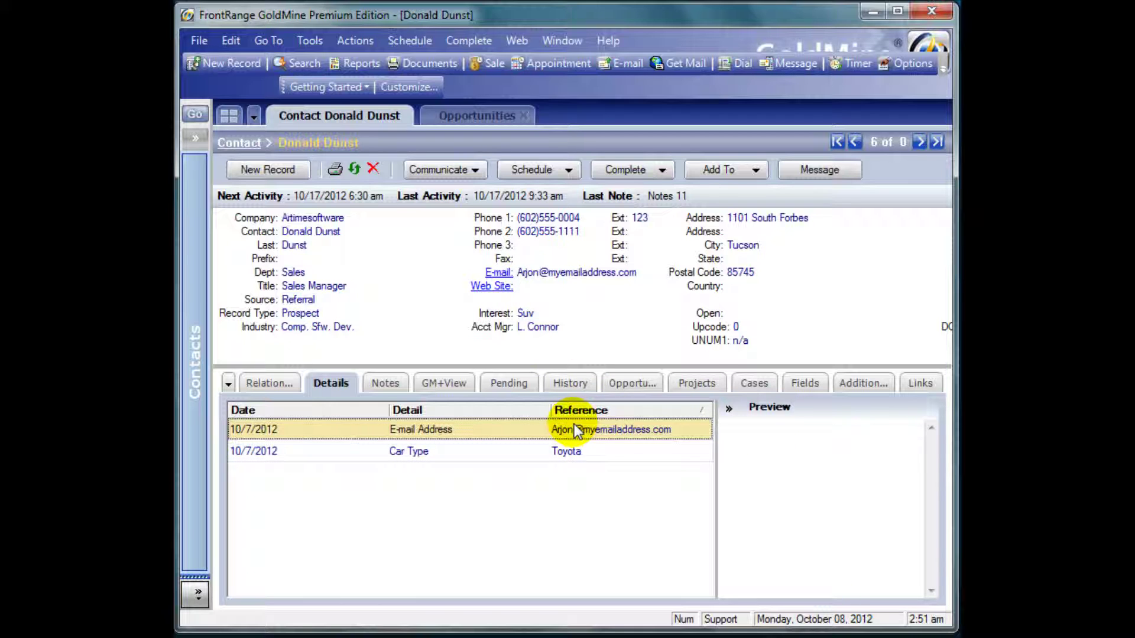
pyautogui.rightClick(577, 430)
pyautogui.click(633, 347)
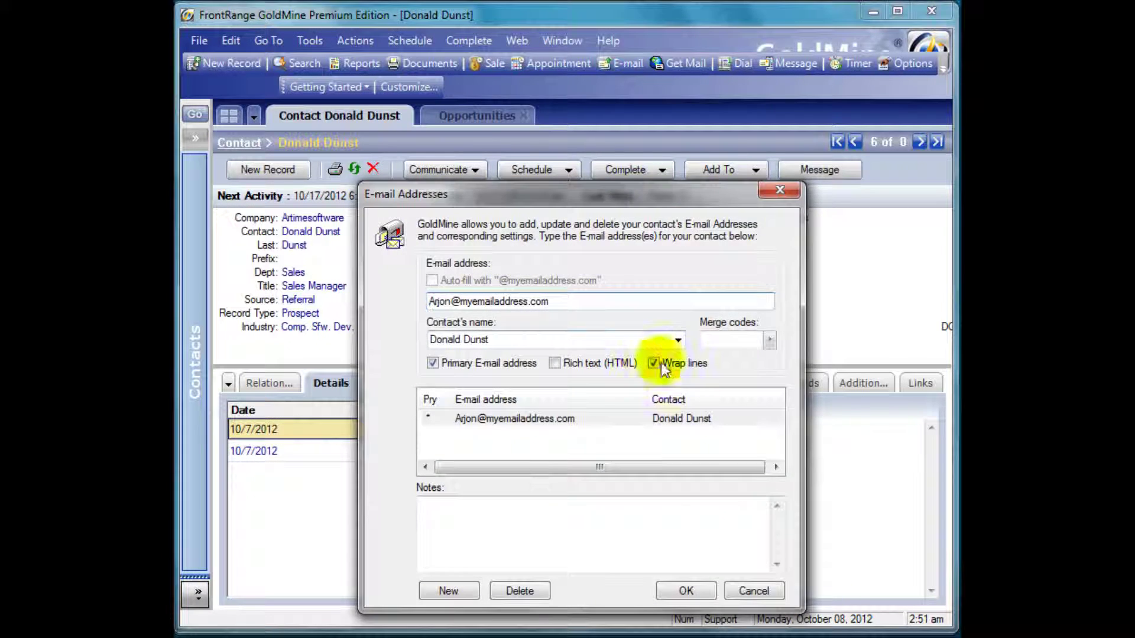
pyautogui.click(754, 591)
# Step: Go to the St. James Medical Center contact and check the merge codes of its e-mail address
pyautogui.hotkey('ctrl', 'pagedown')
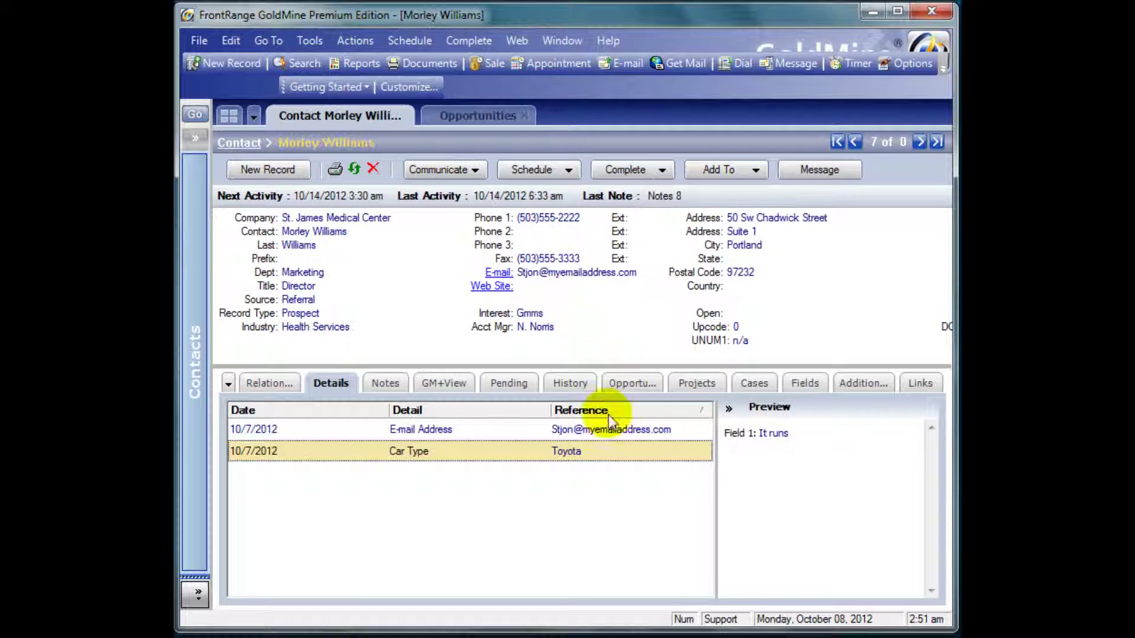
pyautogui.click(590, 430)
pyautogui.rightClick(590, 429)
pyautogui.click(633, 350)
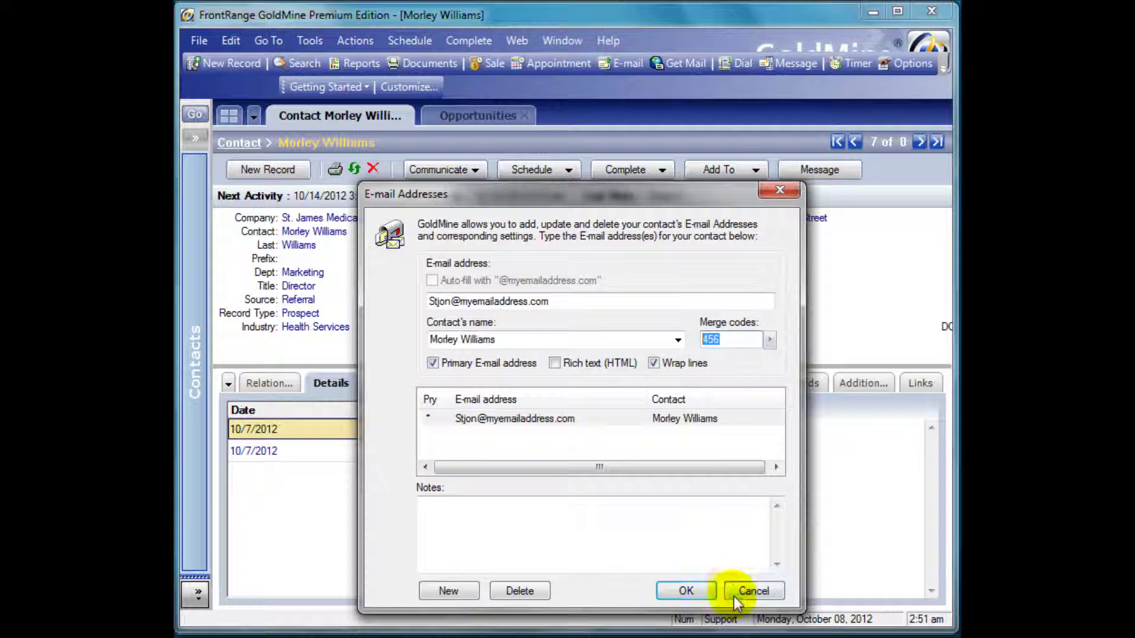
pyautogui.click(753, 591)
pyautogui.hotkey('ctrl', 'pagedown')
pyautogui.click(591, 431)
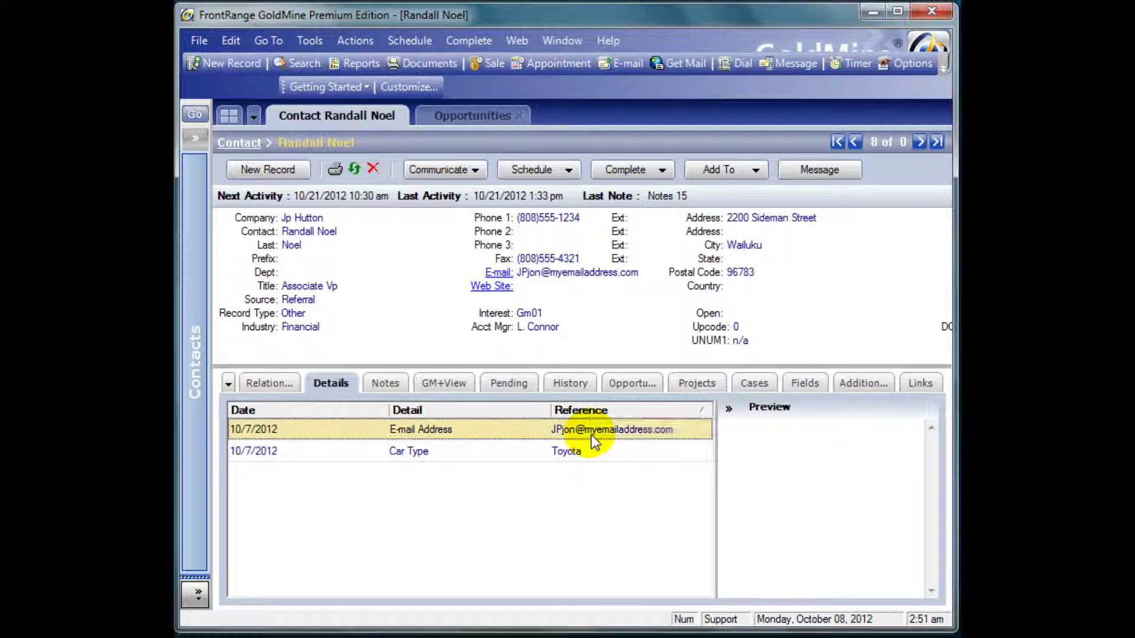
pyautogui.rightClick(591, 432)
pyautogui.click(642, 365)
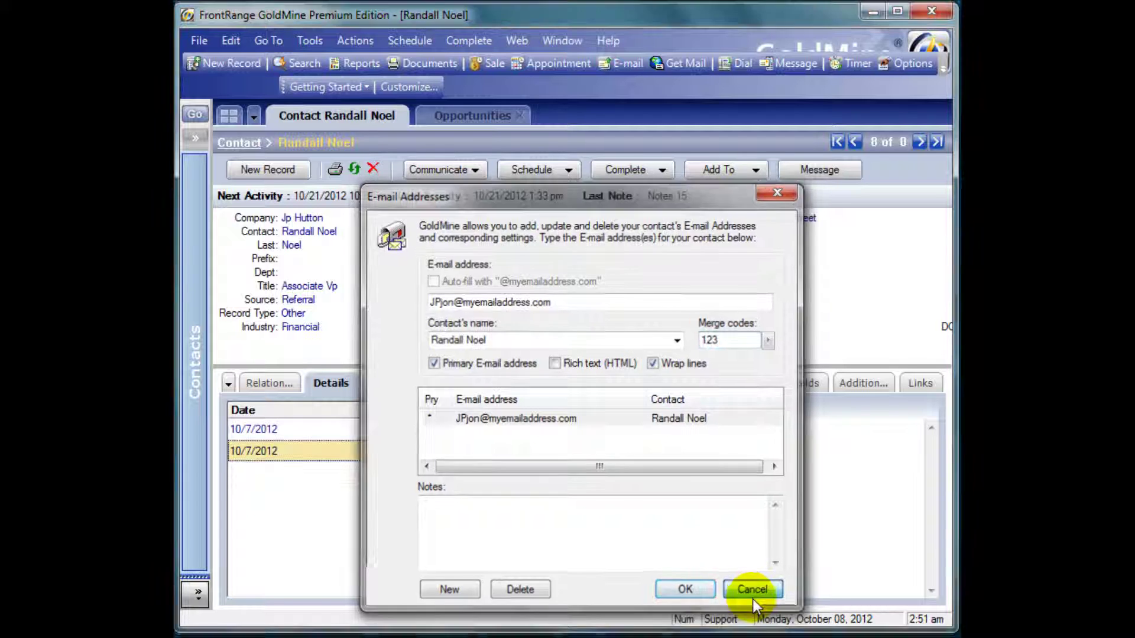
pyautogui.click(753, 591)
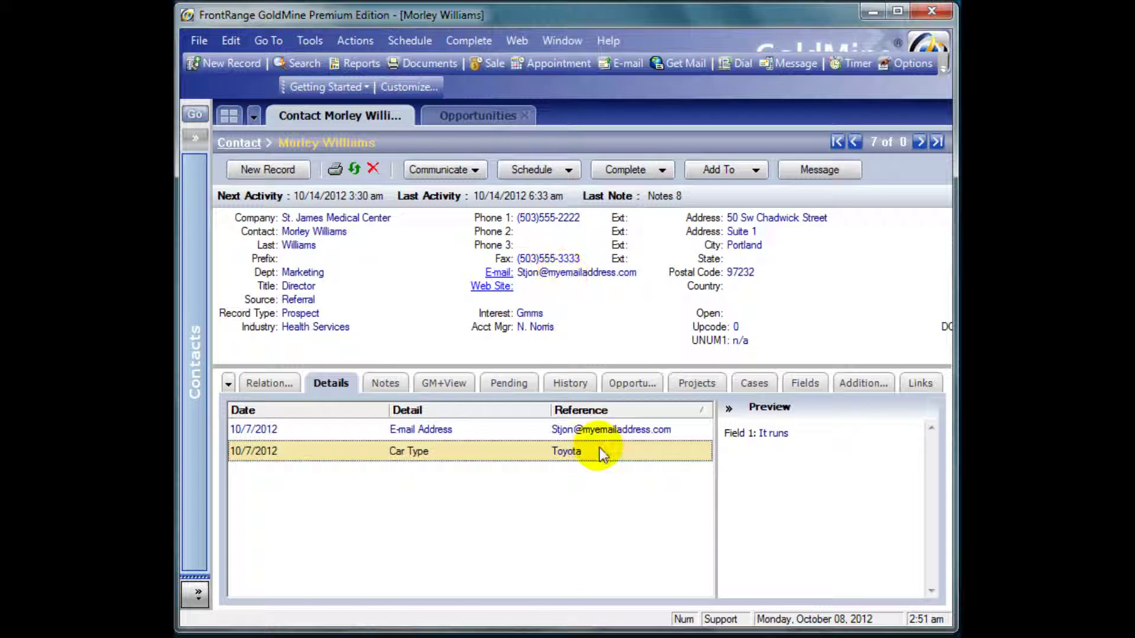
# Step: Recheck the merge codes of the e-mail address on the St. James Medical Center contact
pyautogui.rightClick(587, 431)
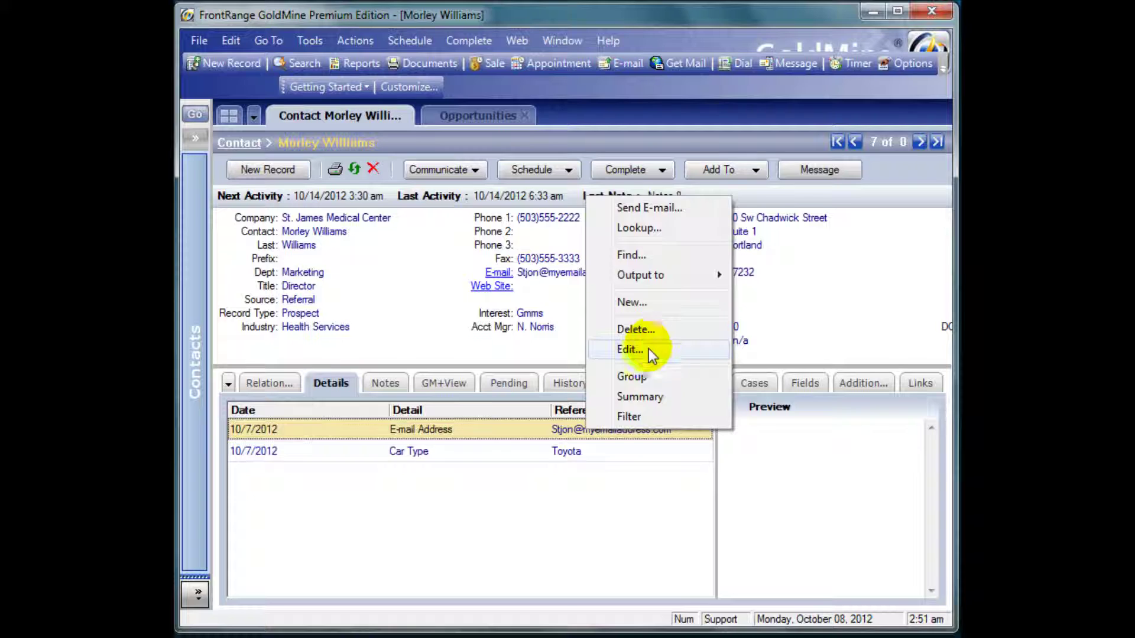
pyautogui.click(648, 349)
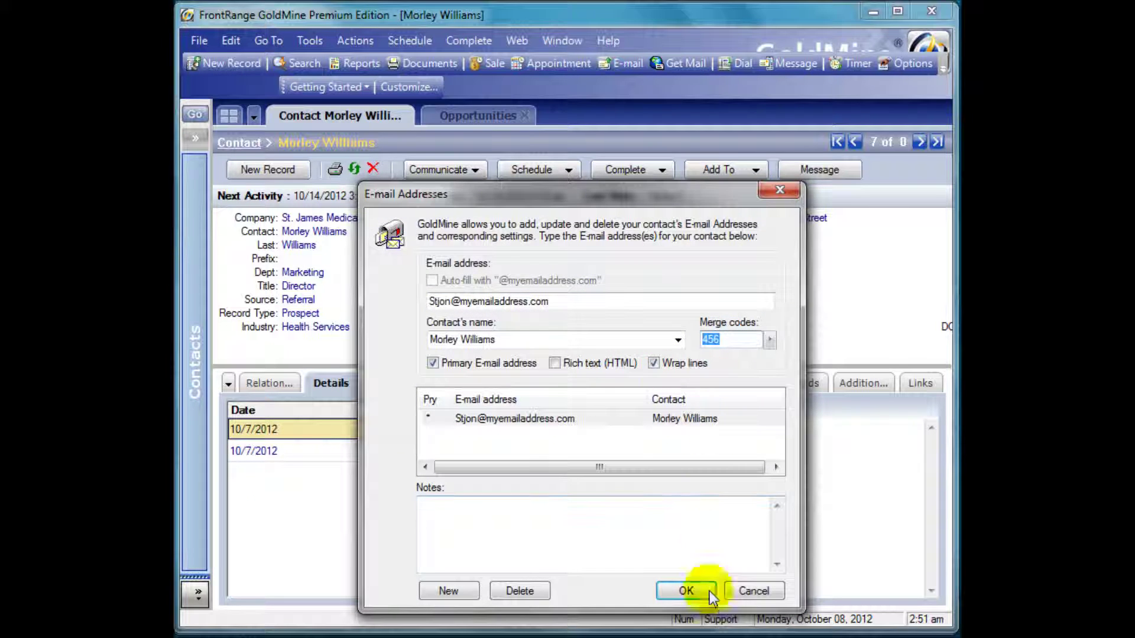
pyautogui.click(754, 594)
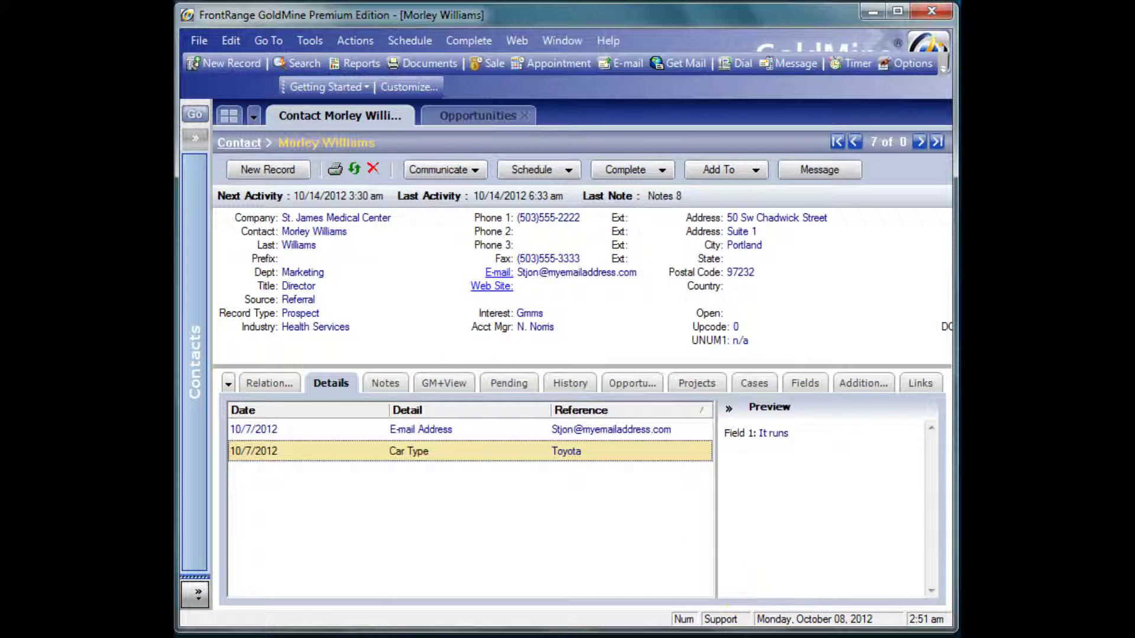